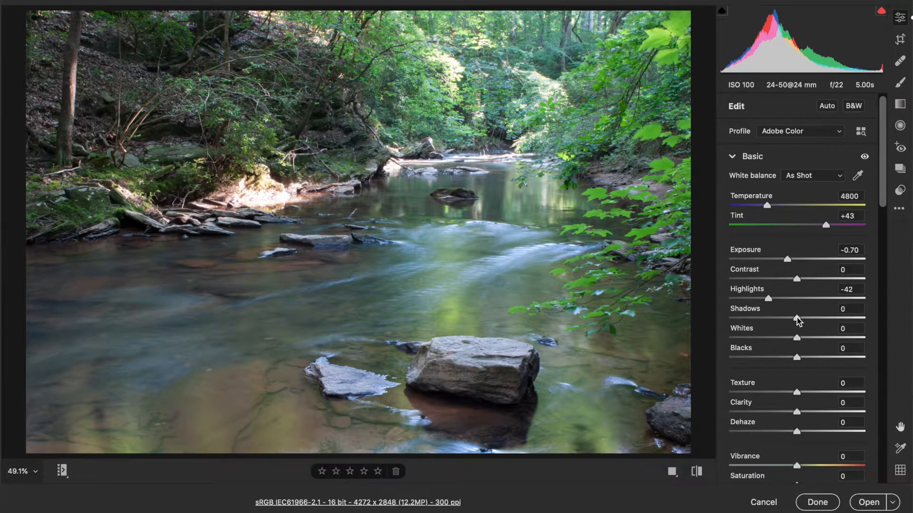
scroll(800, 317, down, 6)
scroll(798, 322, down, 2)
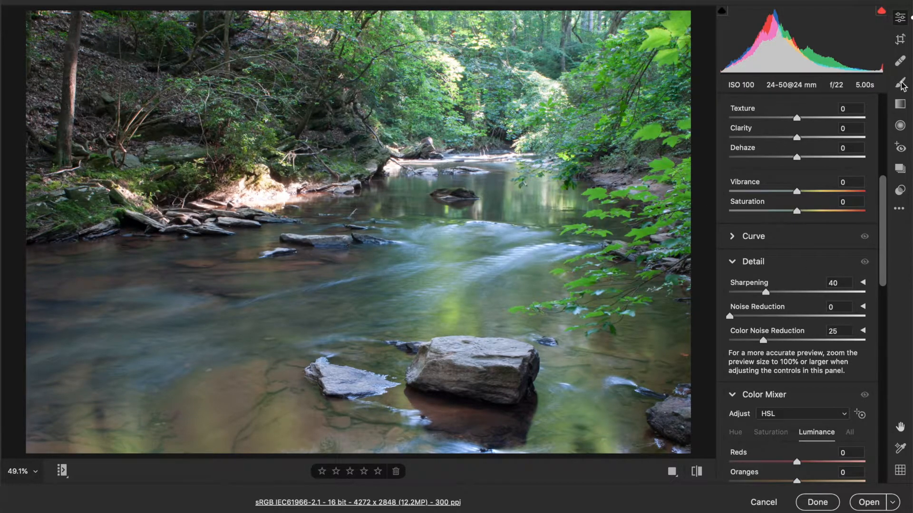
scroll(782, 256, down, 9)
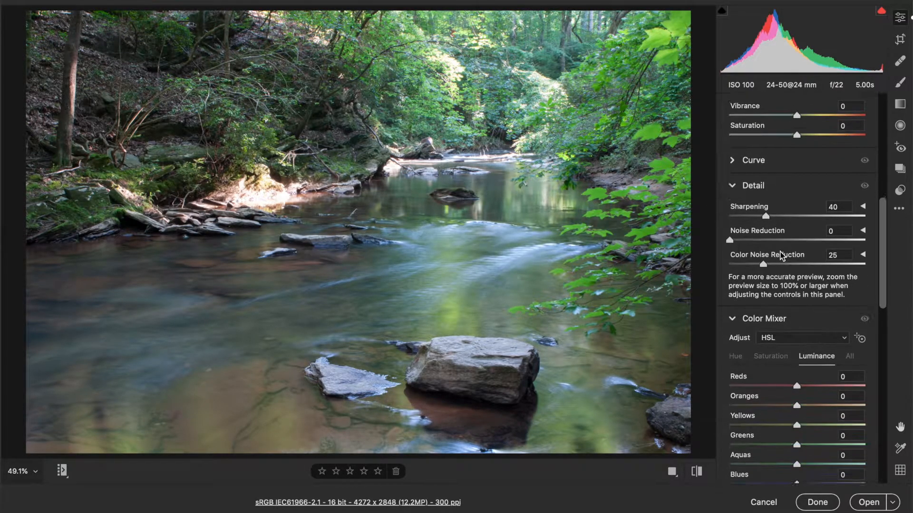
scroll(782, 255, up, 2)
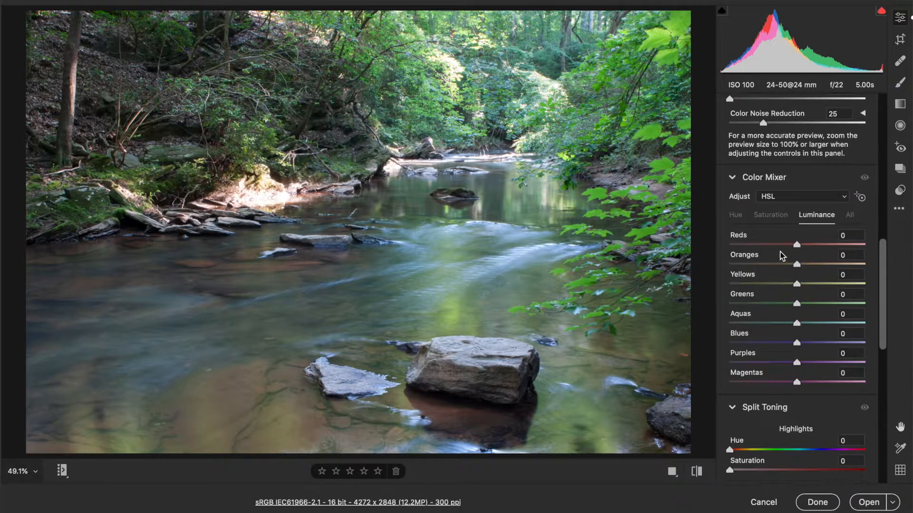
click(770, 178)
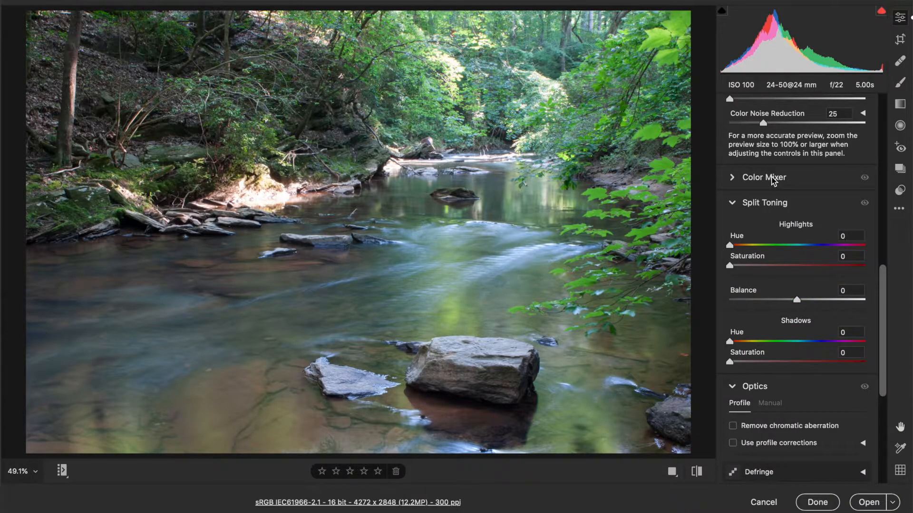
click(771, 178)
scroll(760, 373, down, 6)
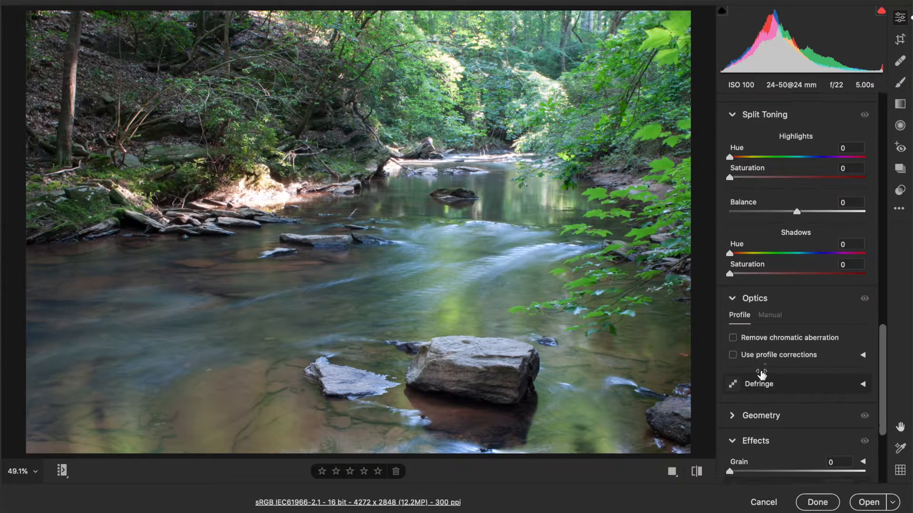
scroll(761, 374, down, 3)
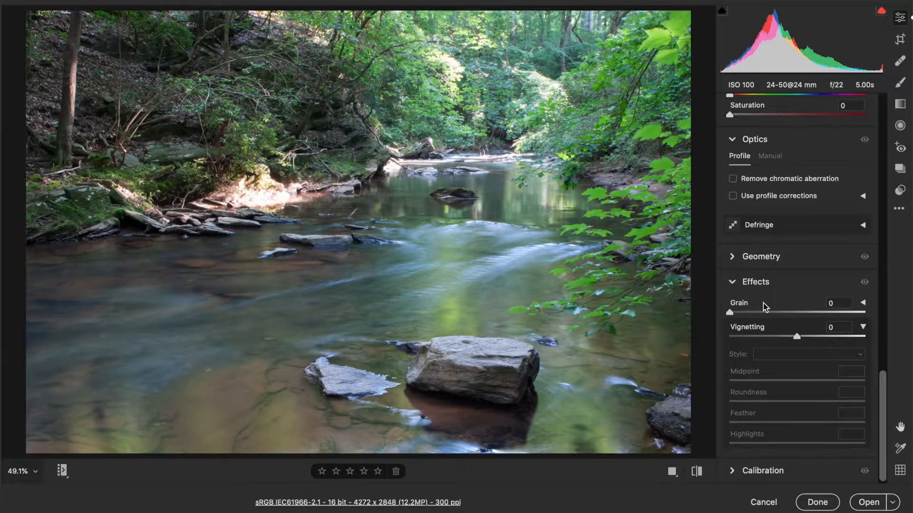
scroll(763, 303, up, 15)
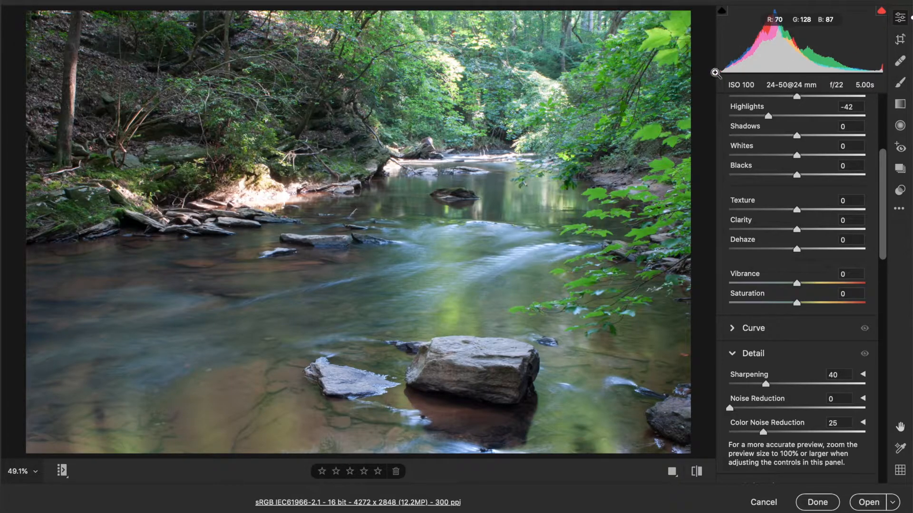
Step: Scroll the Edit panel back to Basic and reveal the filmstrip beneath the stream photo
scroll(830, 279, up, 1)
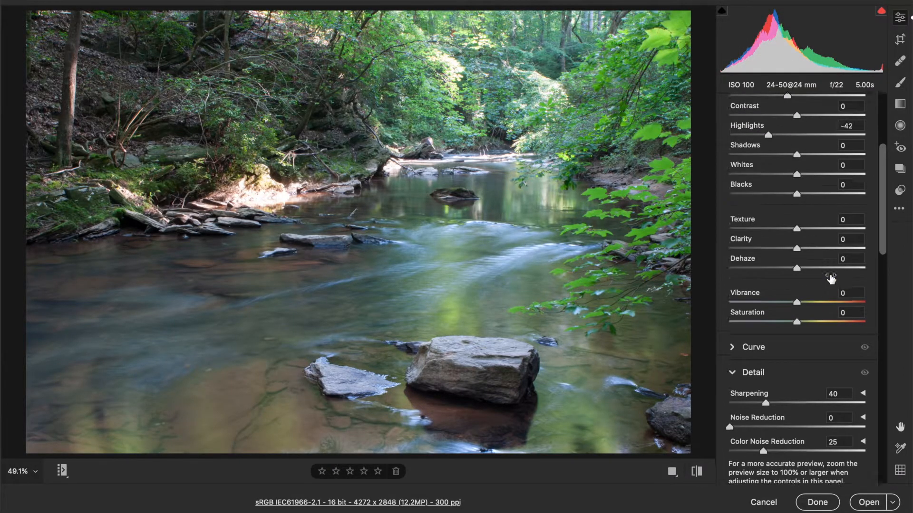
scroll(831, 279, up, 5)
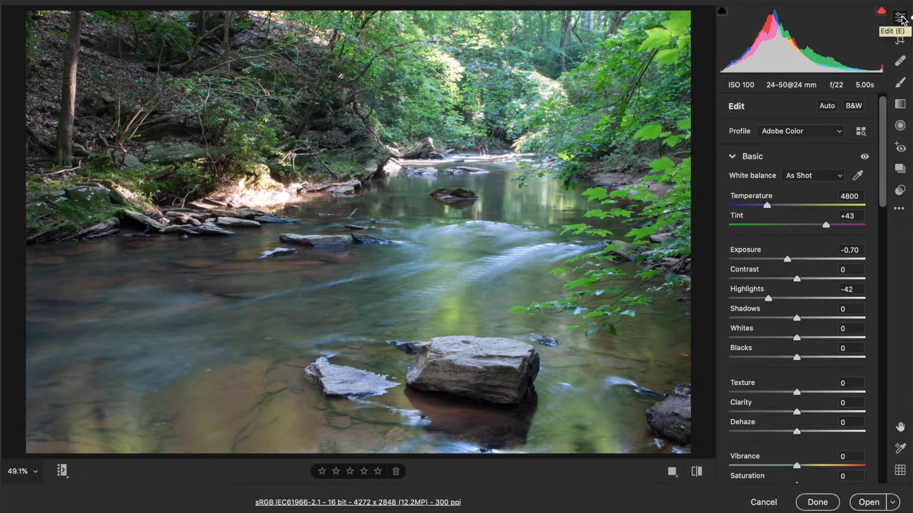
scroll(780, 287, down, 10)
scroll(782, 289, up, 10)
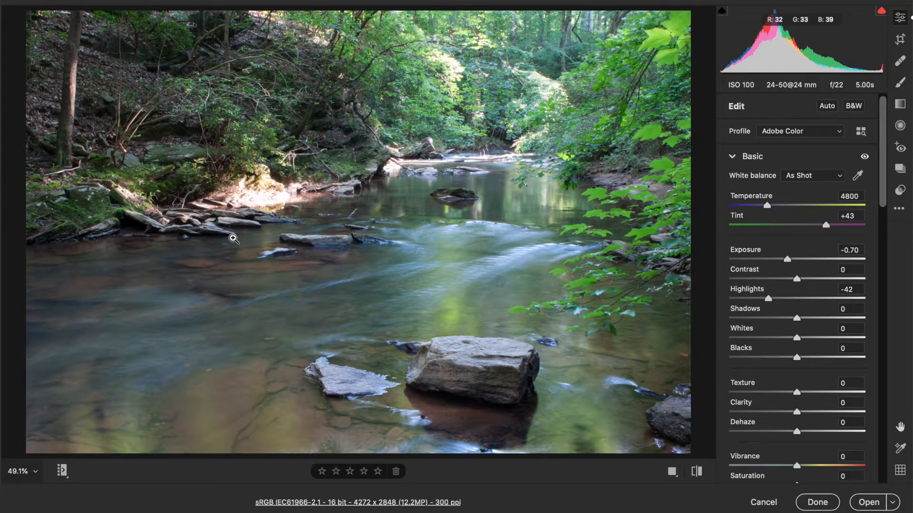
click(62, 471)
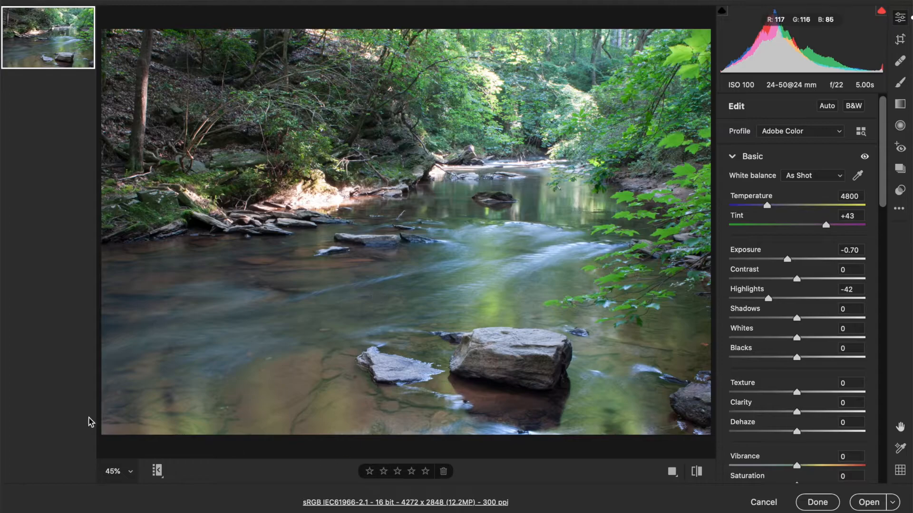
Step: Hide the filmstrip and briefly preview the photo at default settings before restoring the edits
click(157, 471)
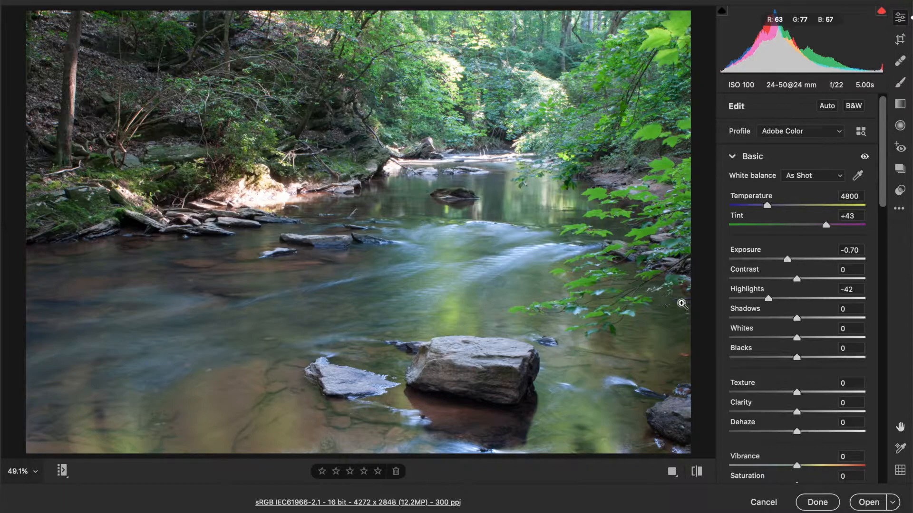
click(698, 472)
click(697, 472)
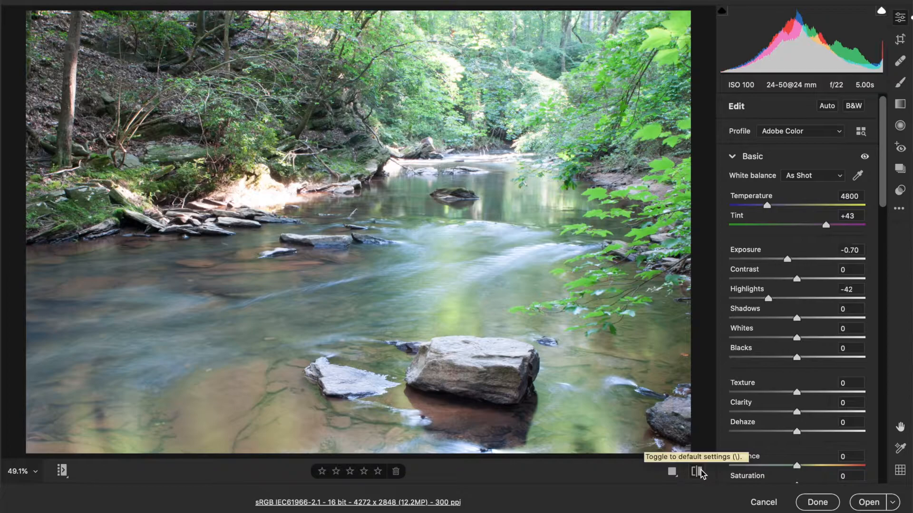
Step: Cycle through side-by-side, split and stacked Before/After views, then return to single view
click(672, 472)
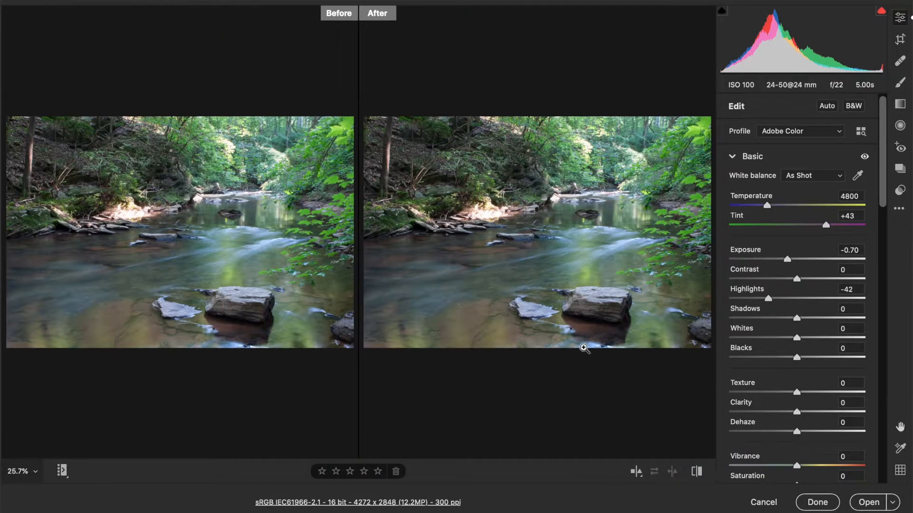
click(637, 473)
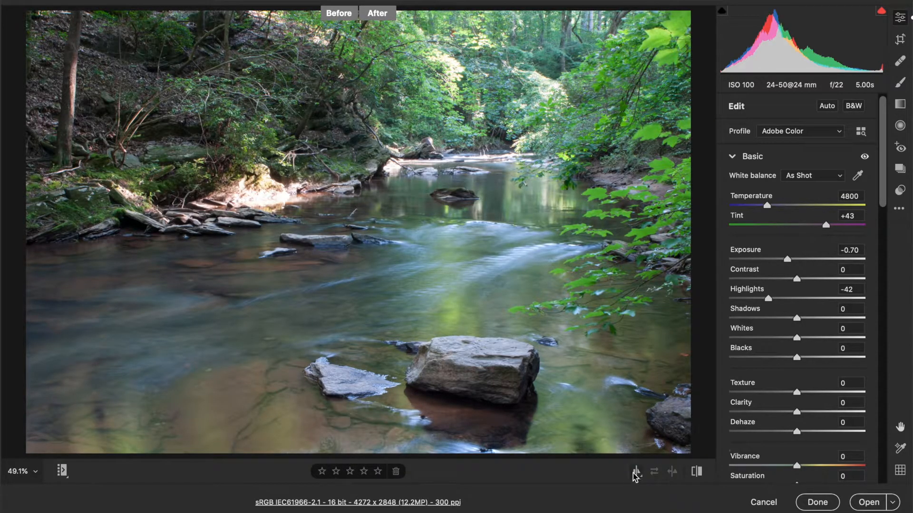
click(636, 473)
click(637, 472)
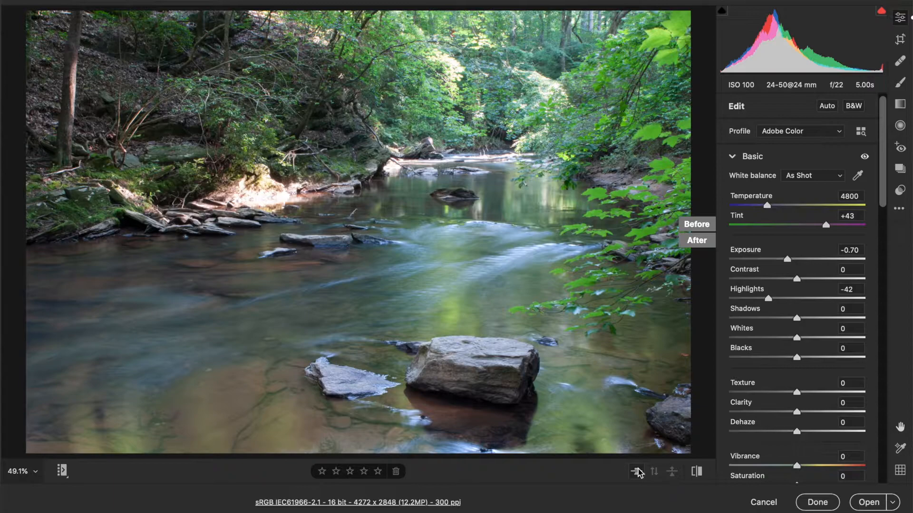
click(637, 472)
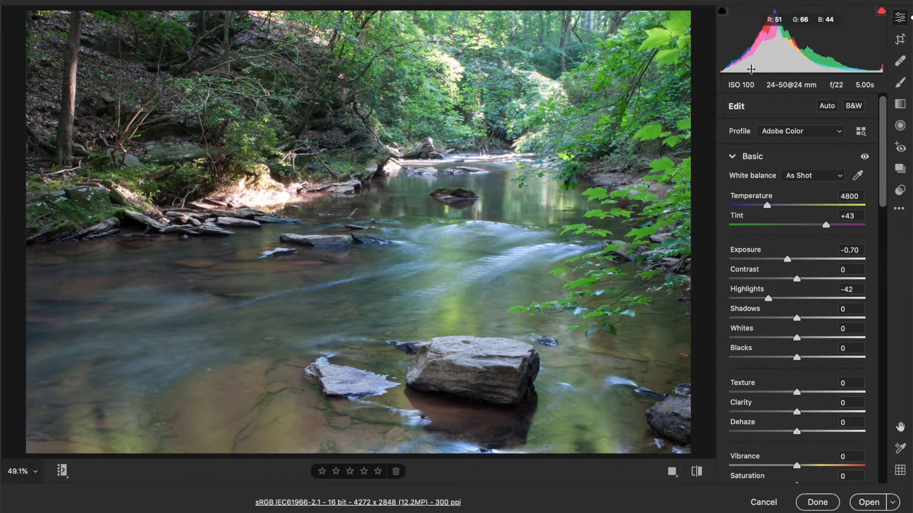
Step: Straighten the stream photo to -0.10° and crop the left side to 3475 x 2841 pixels
click(900, 40)
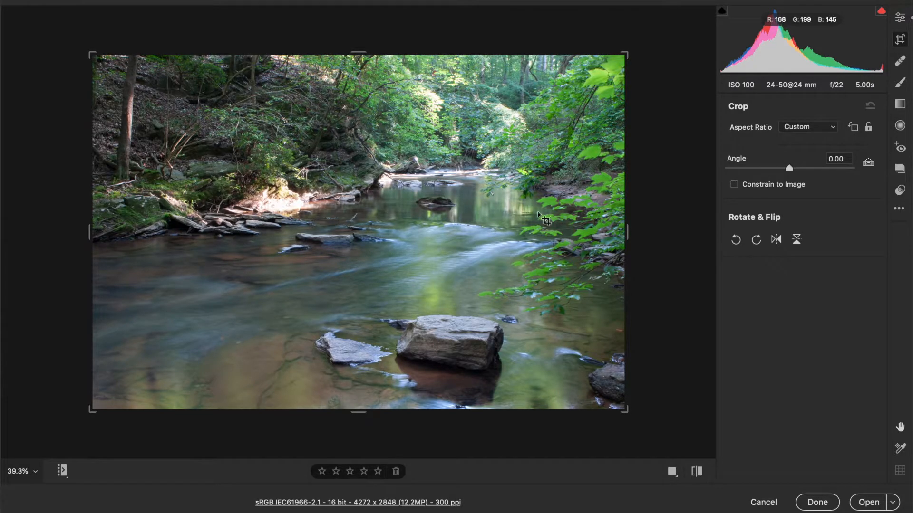
drag(682, 395, 658, 382)
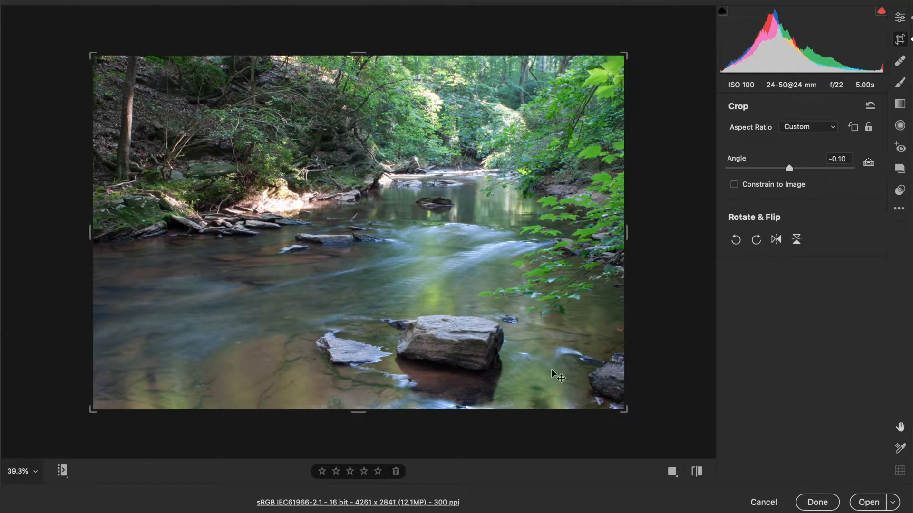
drag(92, 224, 141, 224)
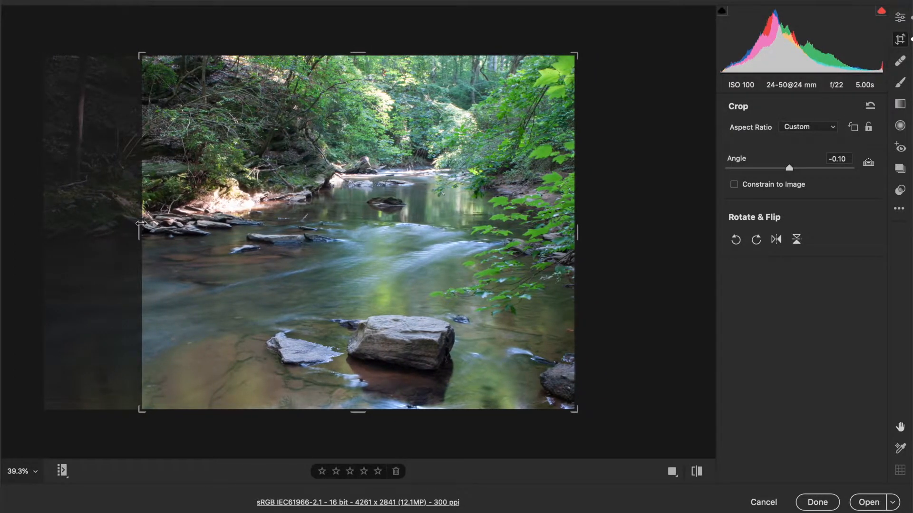
drag(141, 224, 141, 224)
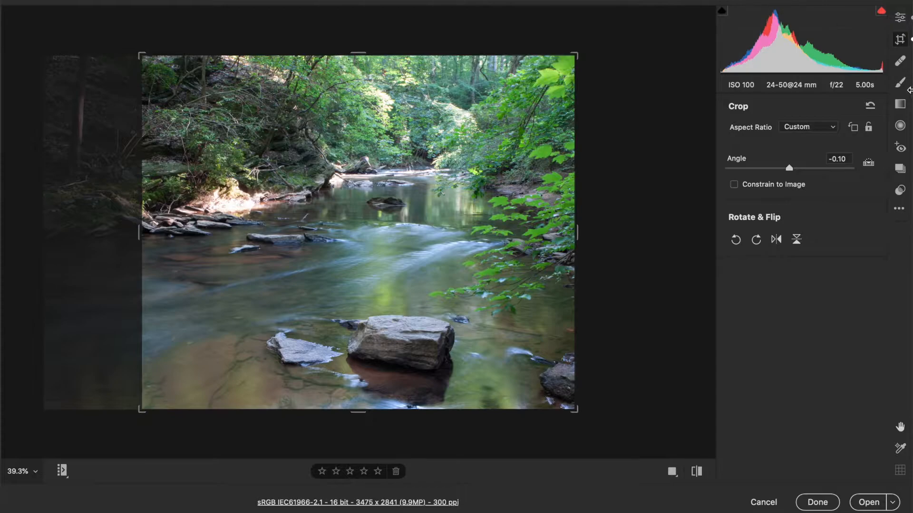
click(900, 61)
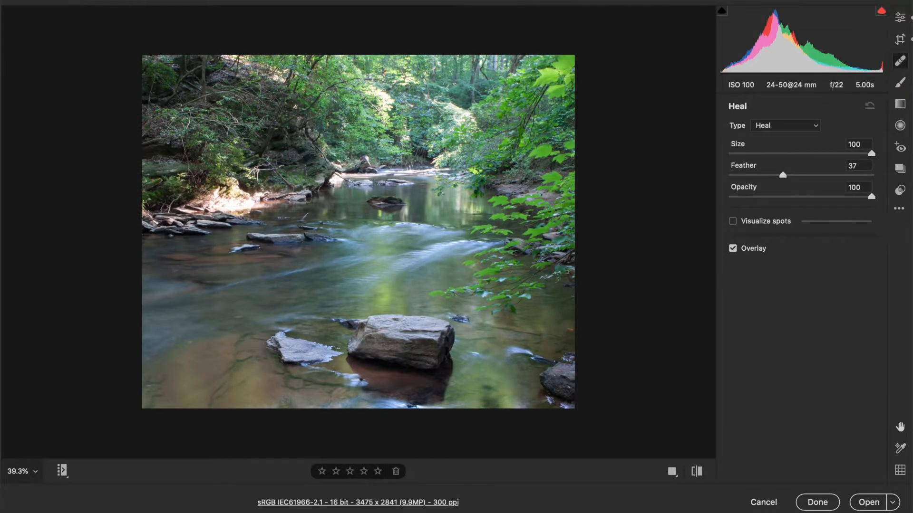
Step: Fit the cropped photo in view, browse the Brush, Graduated and Radial filters, then return to Edit
click(35, 471)
click(69, 490)
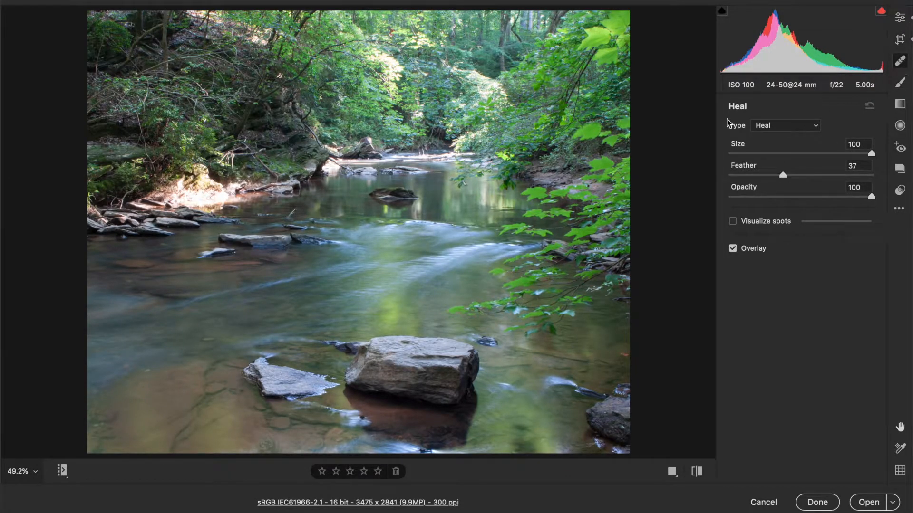
click(900, 83)
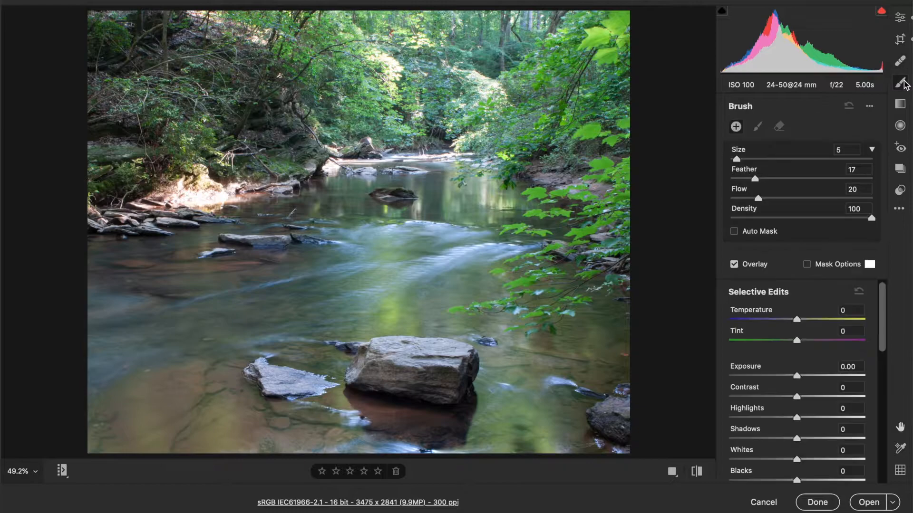
click(899, 106)
click(899, 127)
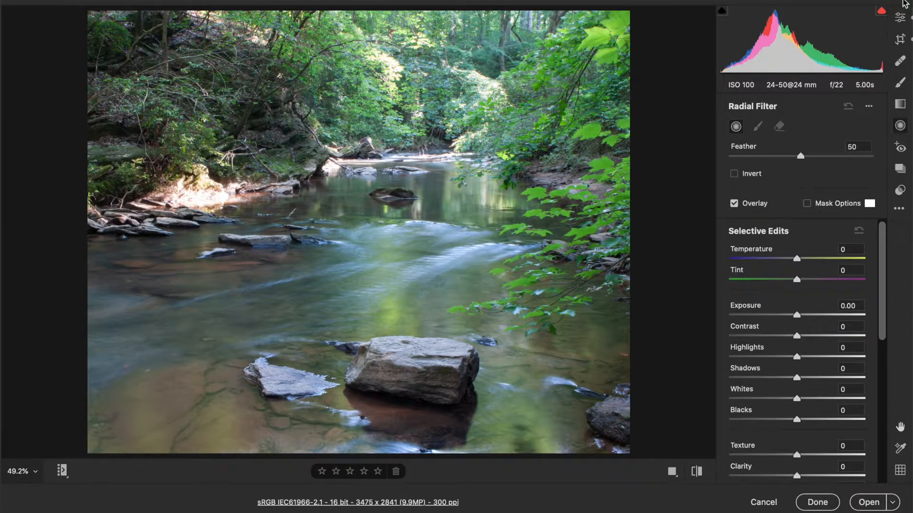
click(899, 22)
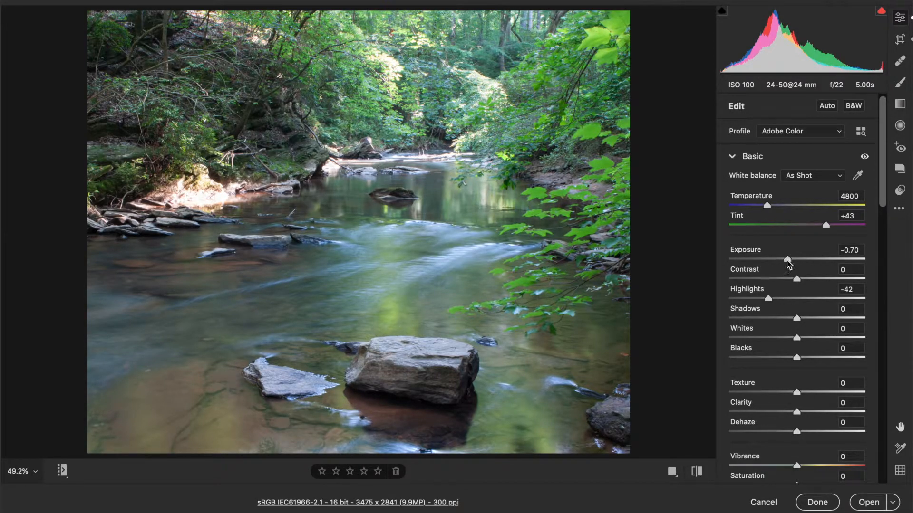
Step: In Basic, set Exposure -0.85, Highlights -70, Shadows +38 and Clarity +15
drag(788, 260, 786, 260)
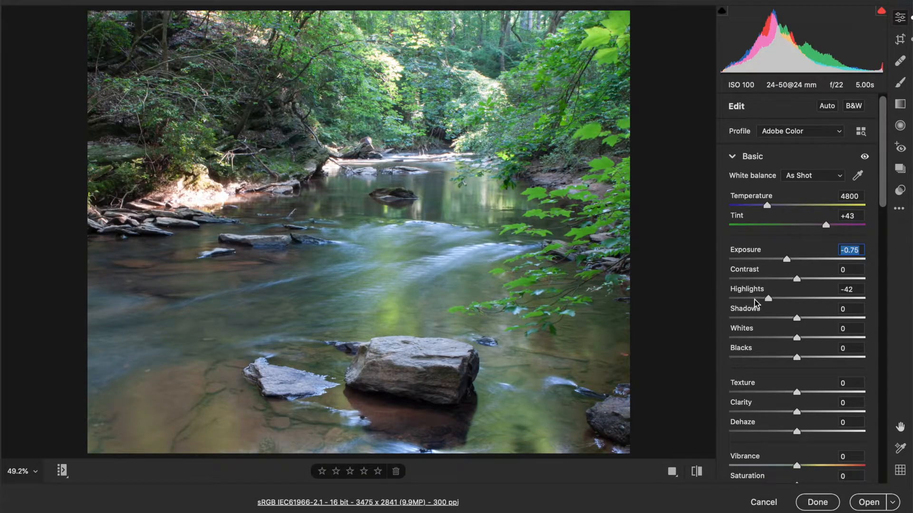
drag(757, 300, 749, 300)
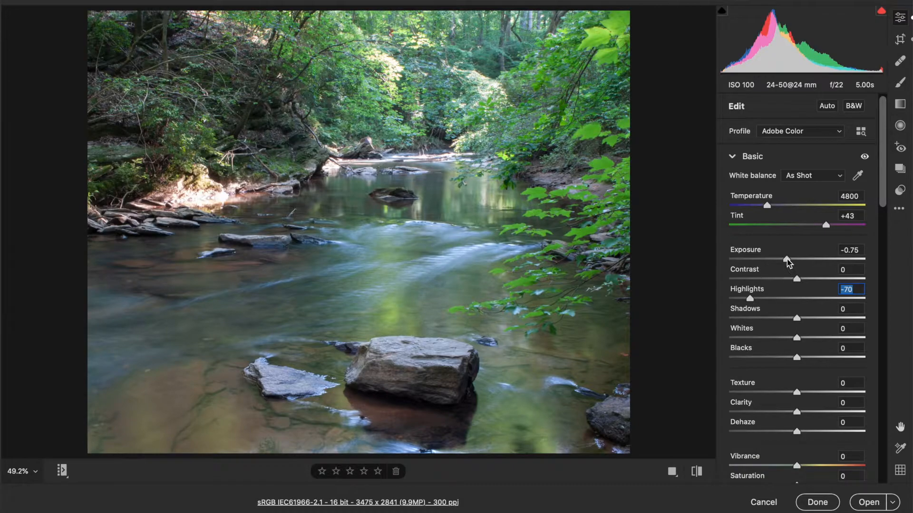
drag(786, 262, 786, 261)
drag(819, 318, 822, 317)
drag(796, 413, 805, 414)
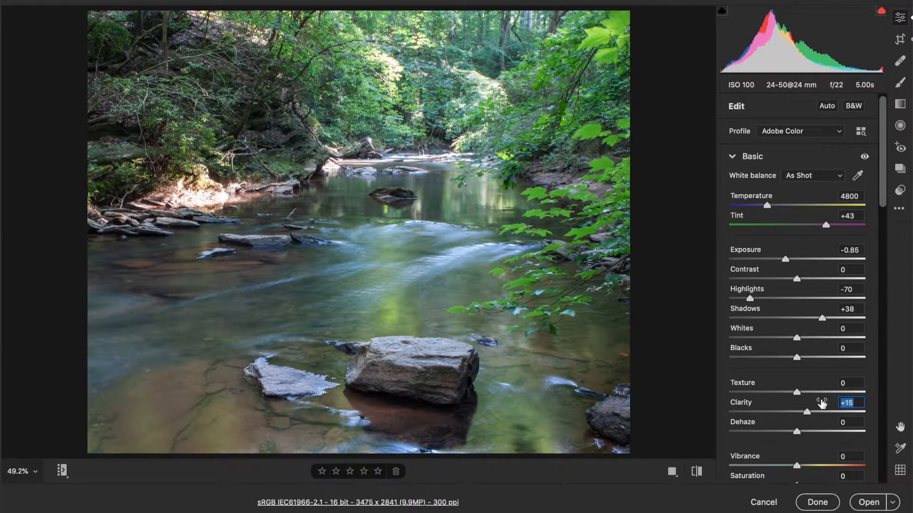
Step: Raise Vibrance to +25 and nudge the Temperature slider slightly warmer
scroll(808, 407, down, 2)
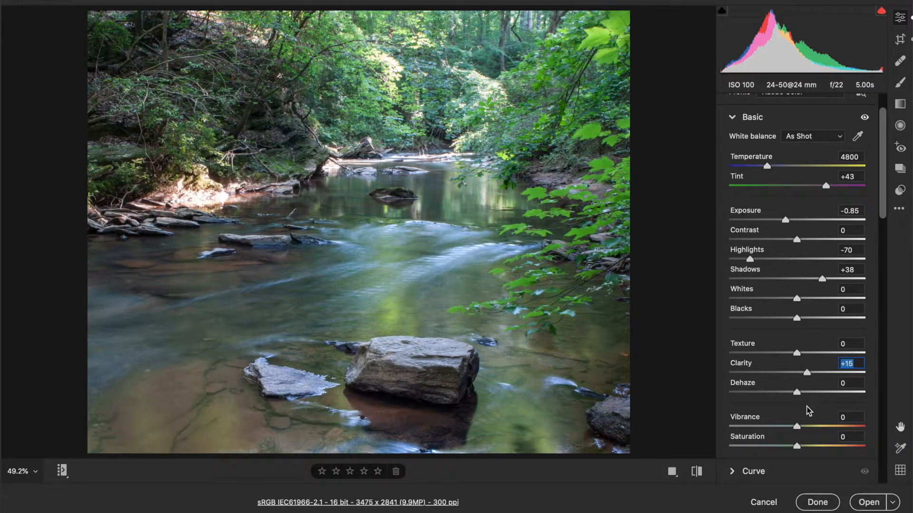
click(811, 427)
drag(812, 429, 814, 427)
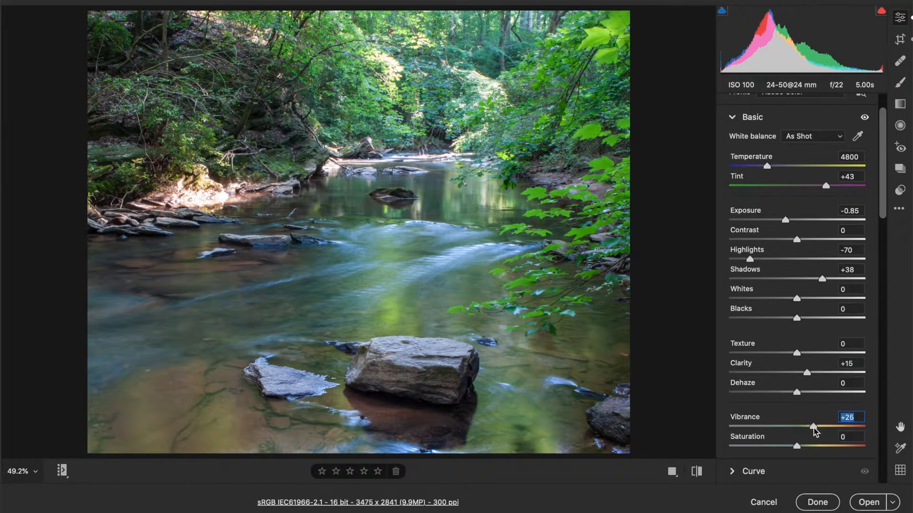
scroll(813, 427, down, 3)
scroll(813, 428, up, 4)
scroll(816, 432, up, 1)
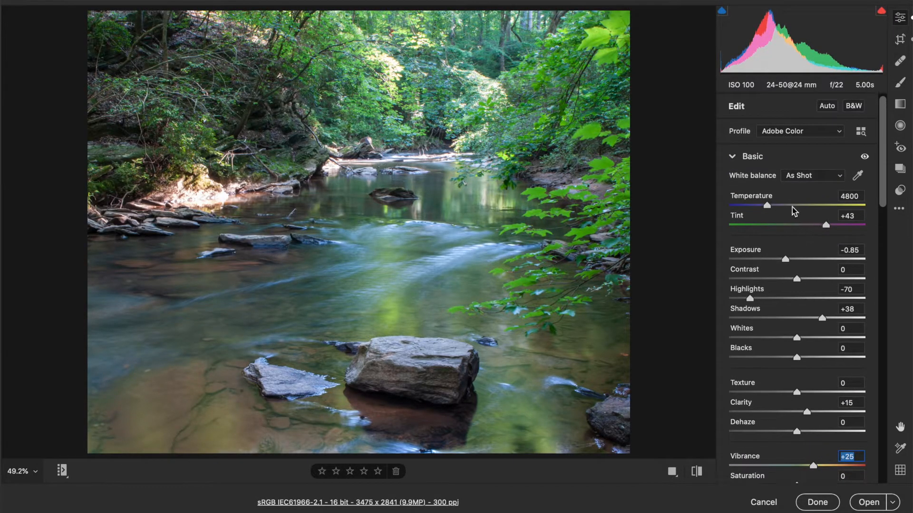
drag(767, 205, 770, 208)
scroll(755, 274, down, 20)
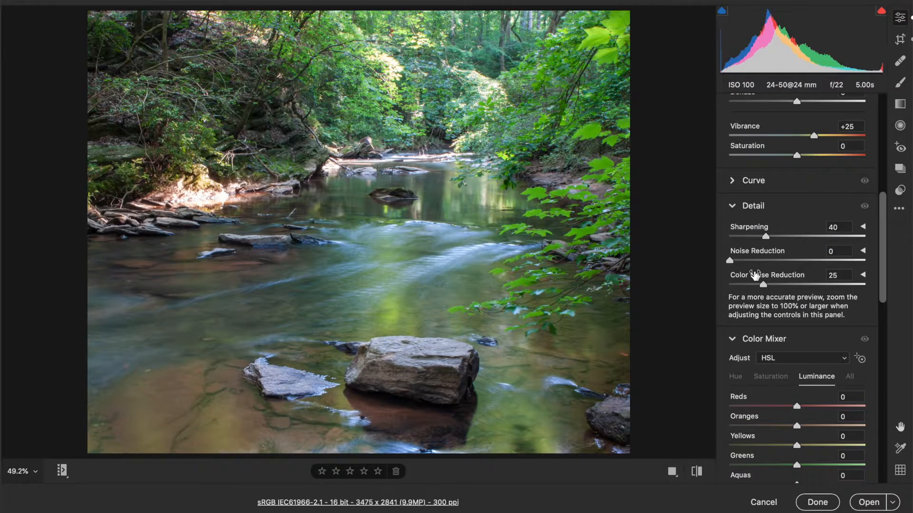
click(754, 182)
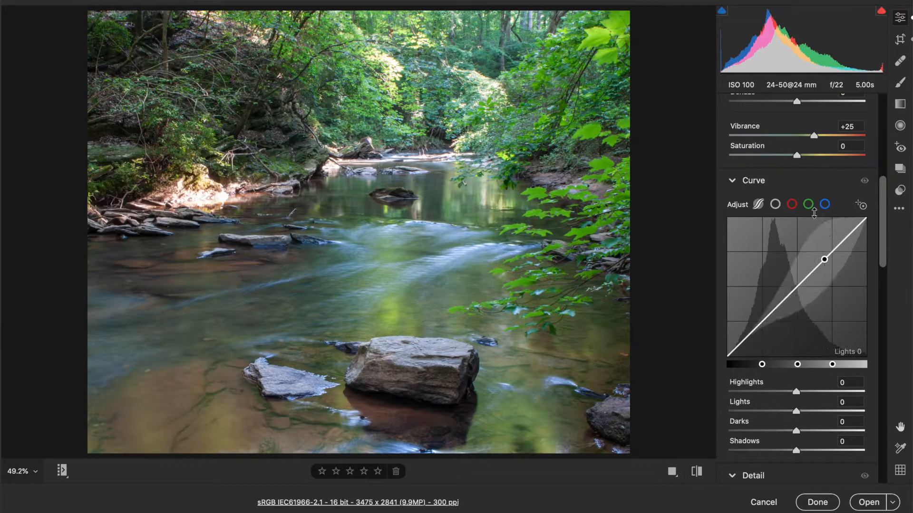
click(791, 205)
click(809, 205)
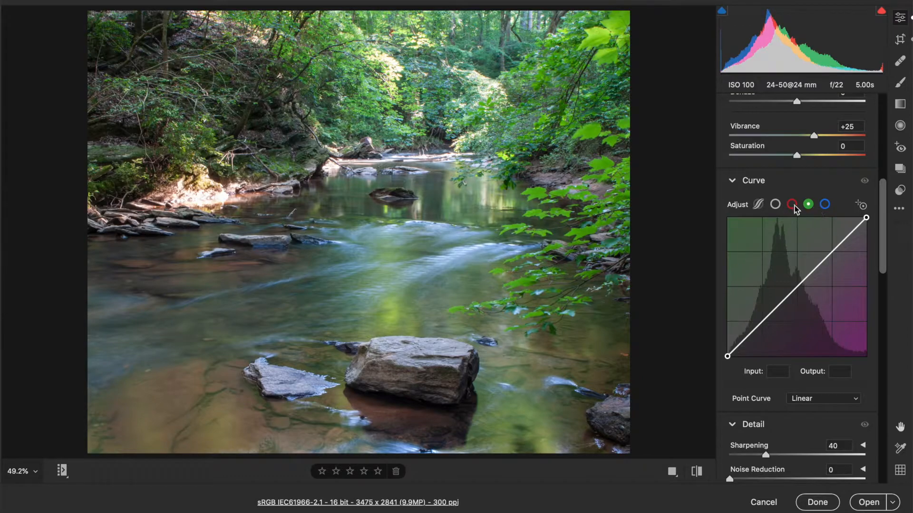
click(792, 205)
click(808, 205)
click(757, 206)
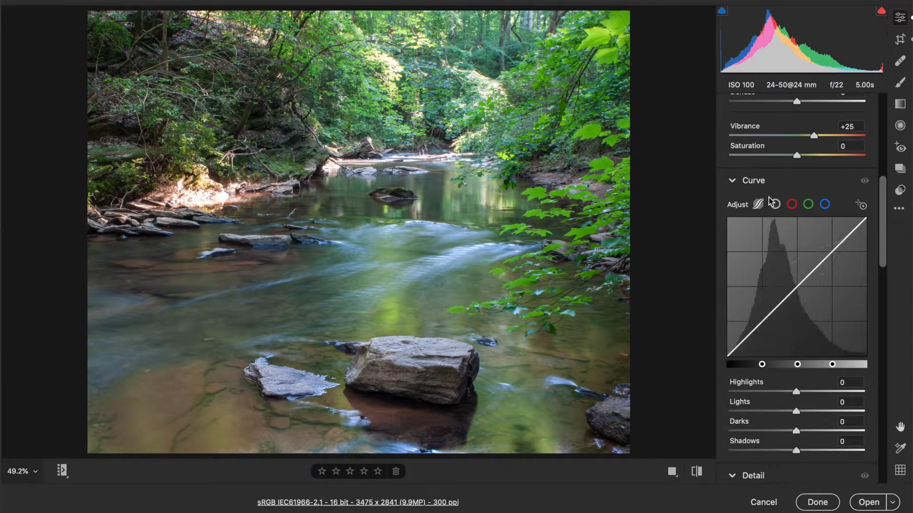
click(764, 183)
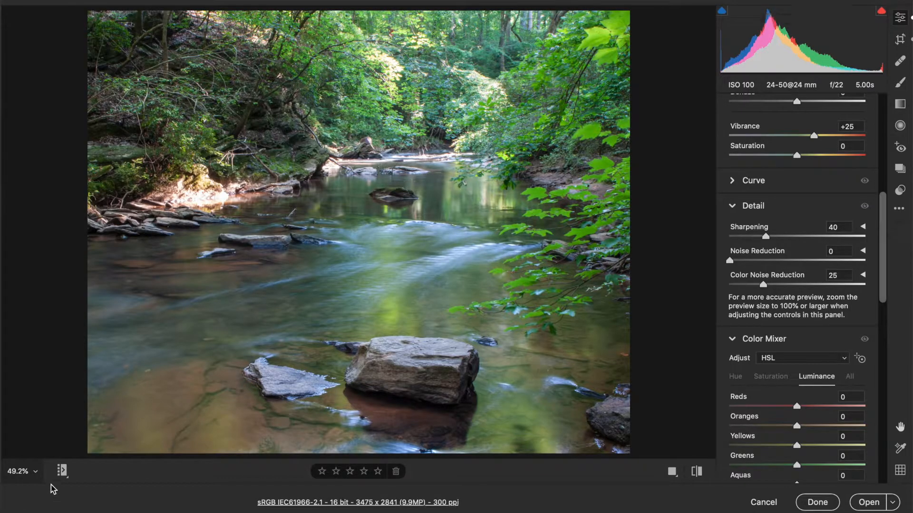
Step: Zoom to 100%, raise Sharpening to 79, check the detail, then return to Fit in View
click(34, 471)
click(88, 403)
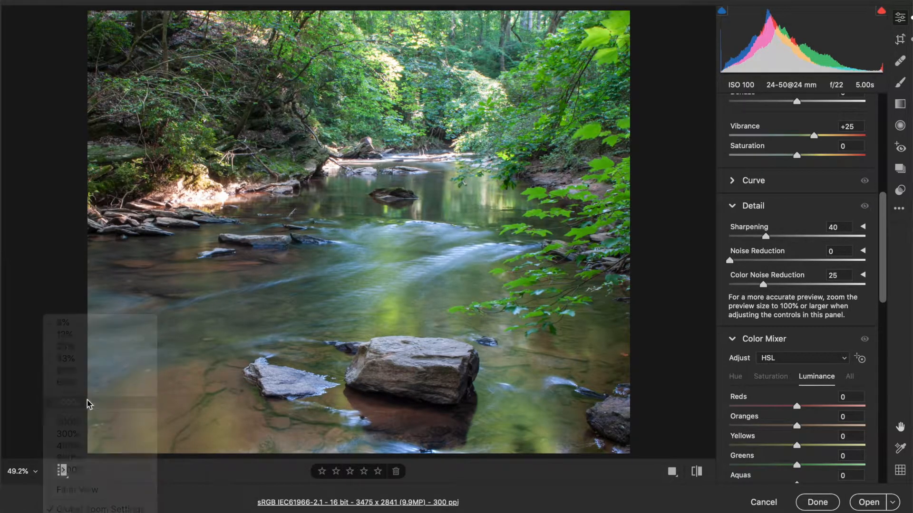
drag(792, 238, 801, 244)
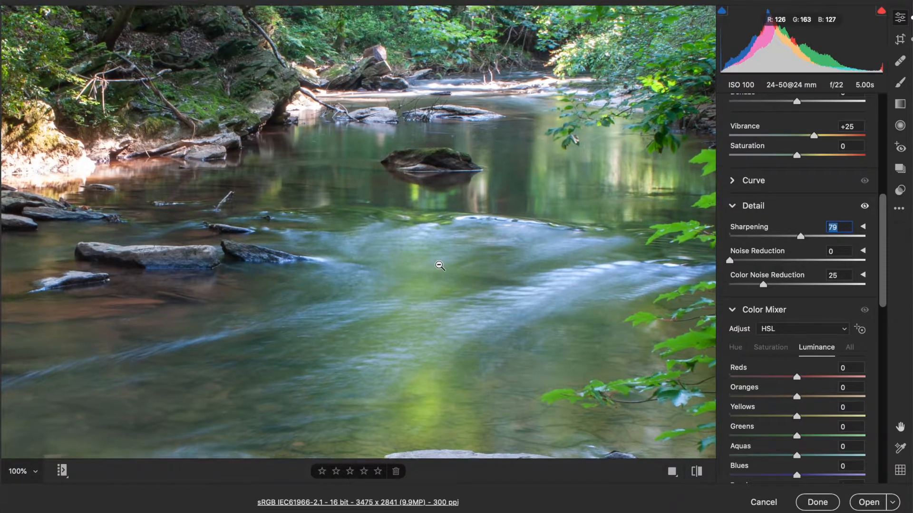
scroll(440, 266, right, 10)
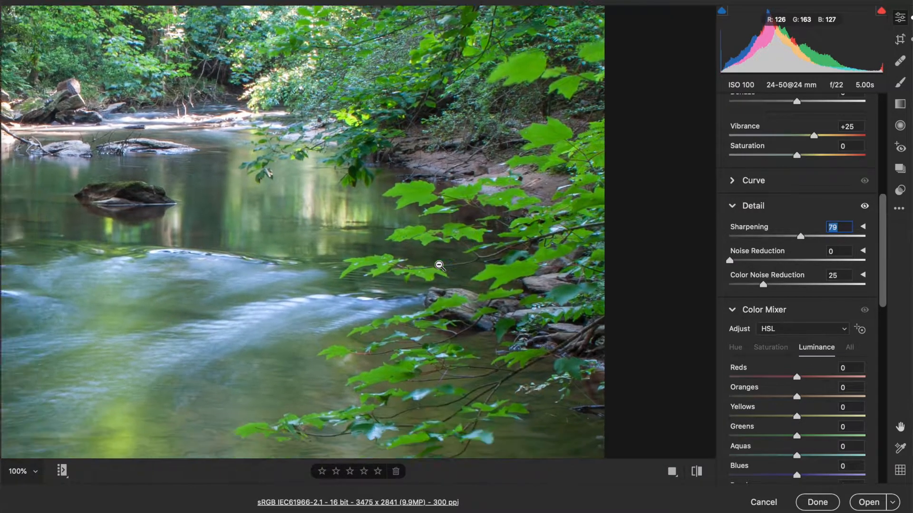
scroll(439, 266, left, 8)
scroll(440, 266, down, 4)
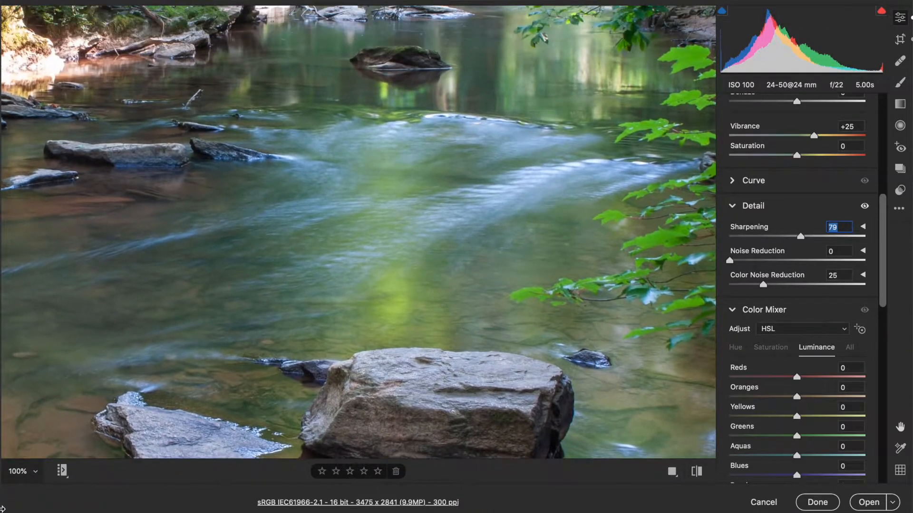
click(35, 472)
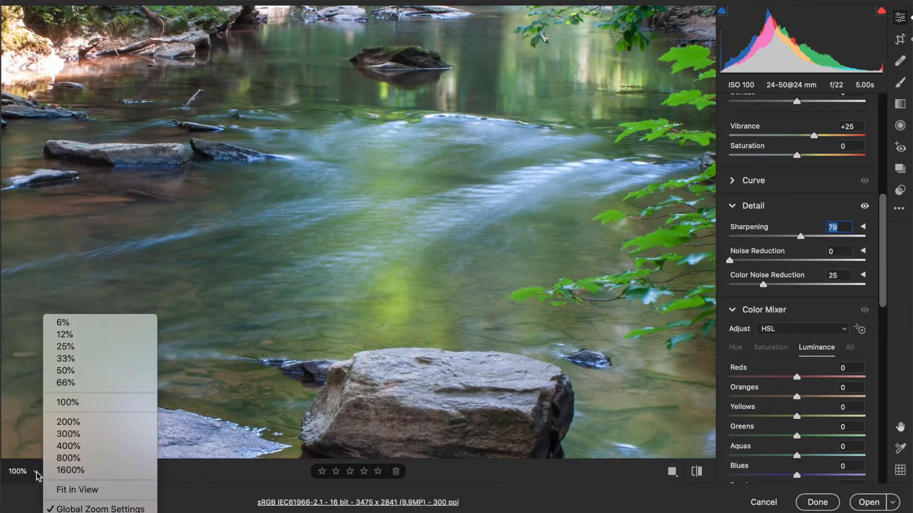
click(88, 489)
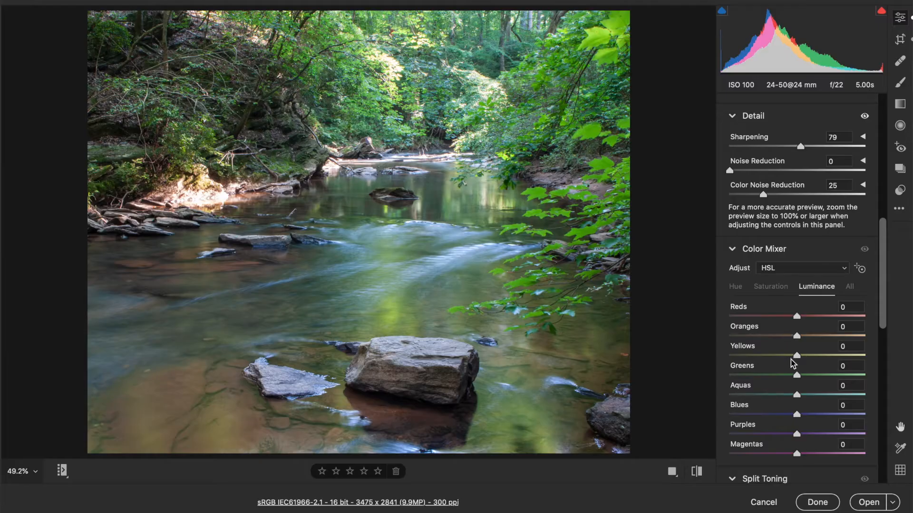
Step: Reset Yellows luminance to 0 and shift the Greens hue to -13
drag(789, 358, 790, 358)
drag(789, 358, 790, 357)
text(0)
click(736, 288)
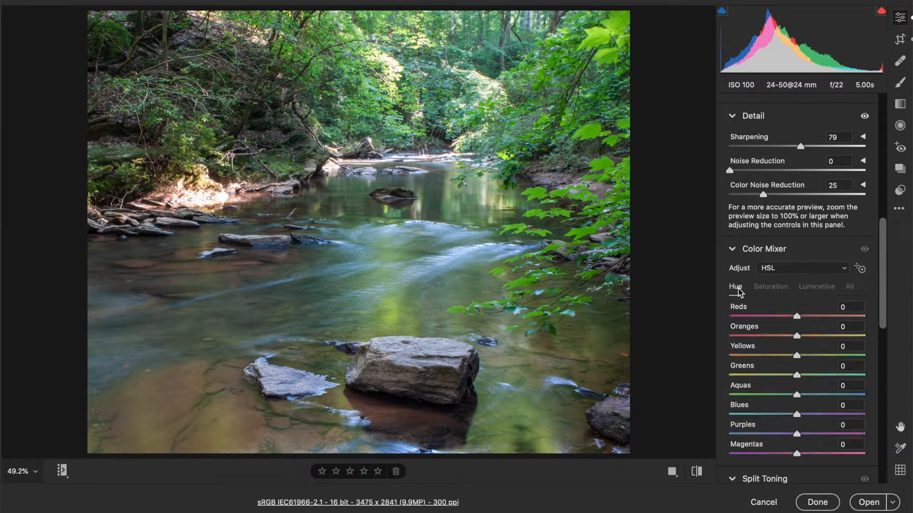
click(790, 376)
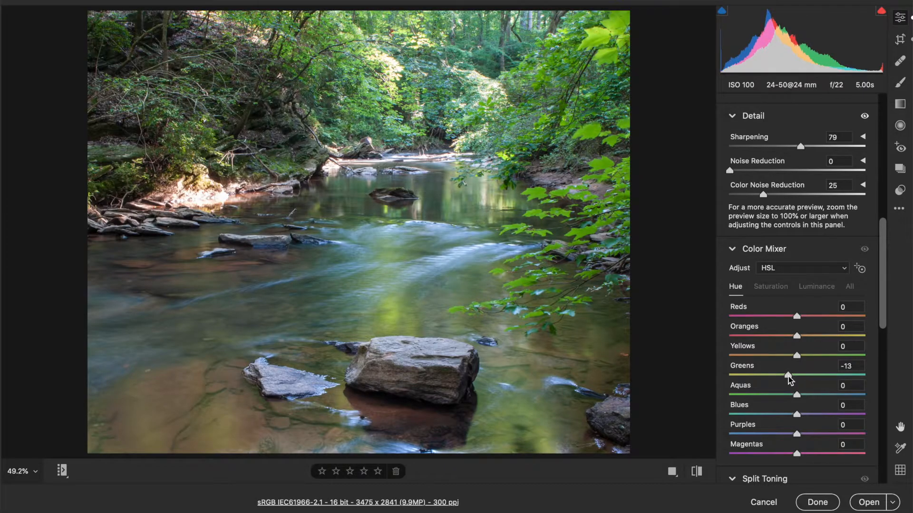
click(789, 378)
Step: Raise Reds saturation to +24 and boost Oranges saturation
click(773, 290)
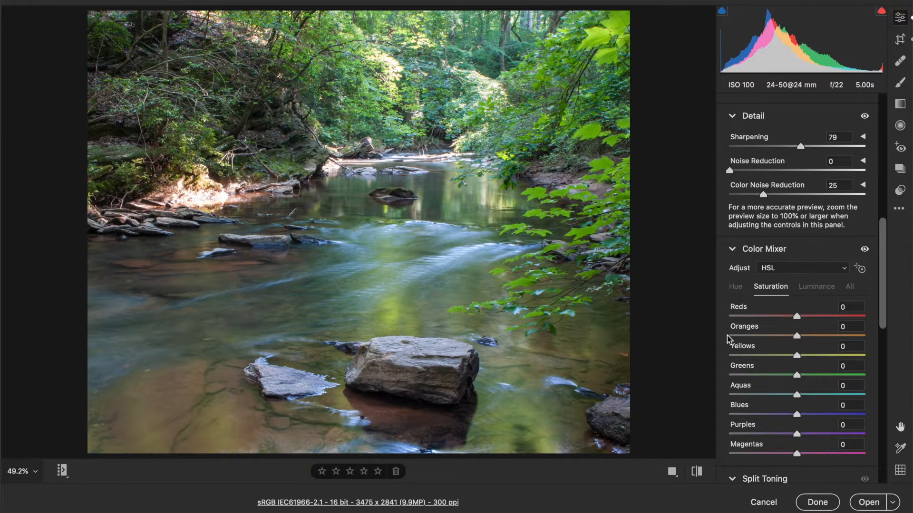
drag(810, 336, 848, 347)
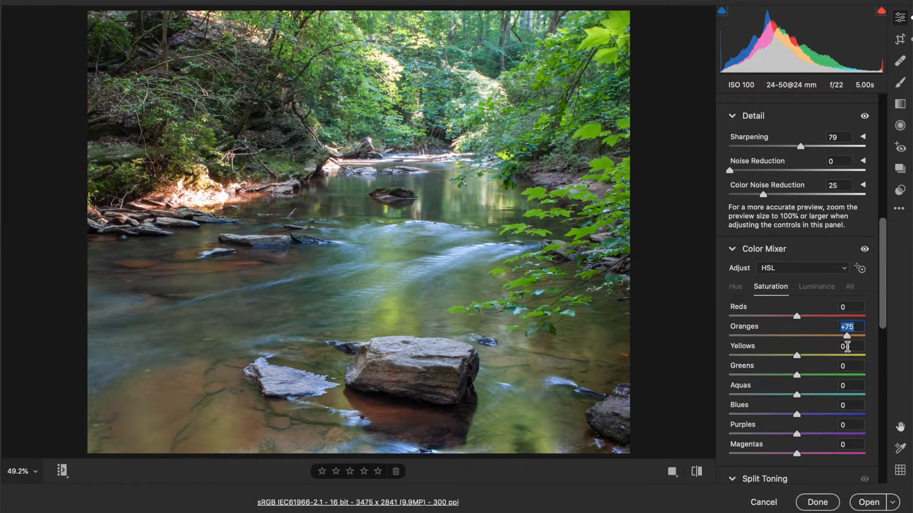
click(813, 316)
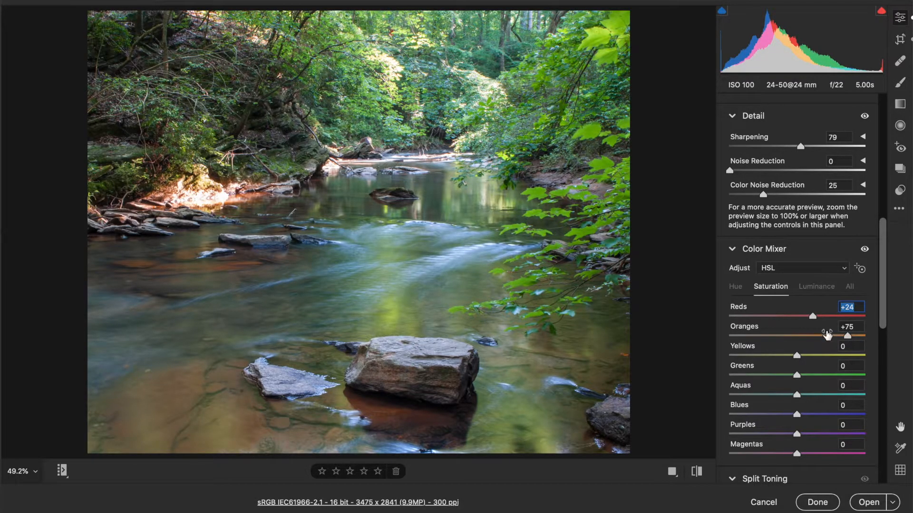
click(825, 335)
Step: Reset Oranges luminance to 0 and settle Oranges saturation at +60
click(823, 287)
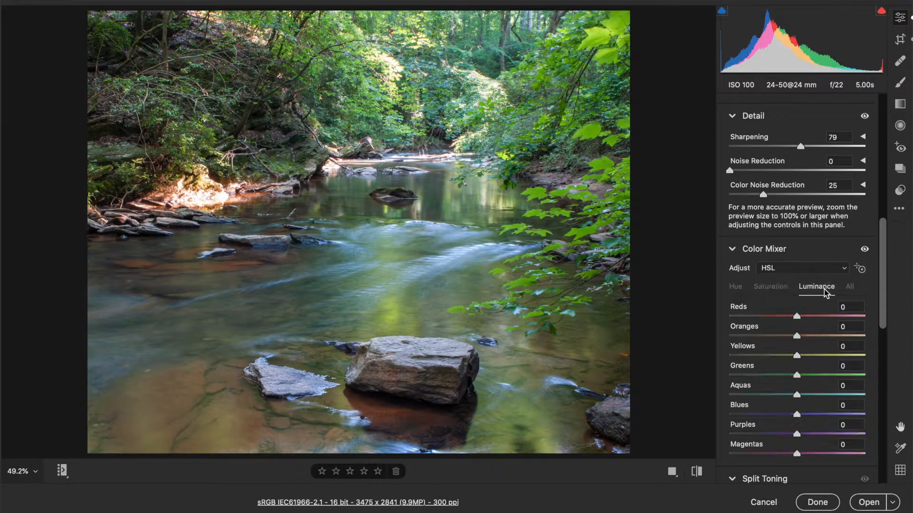
click(778, 336)
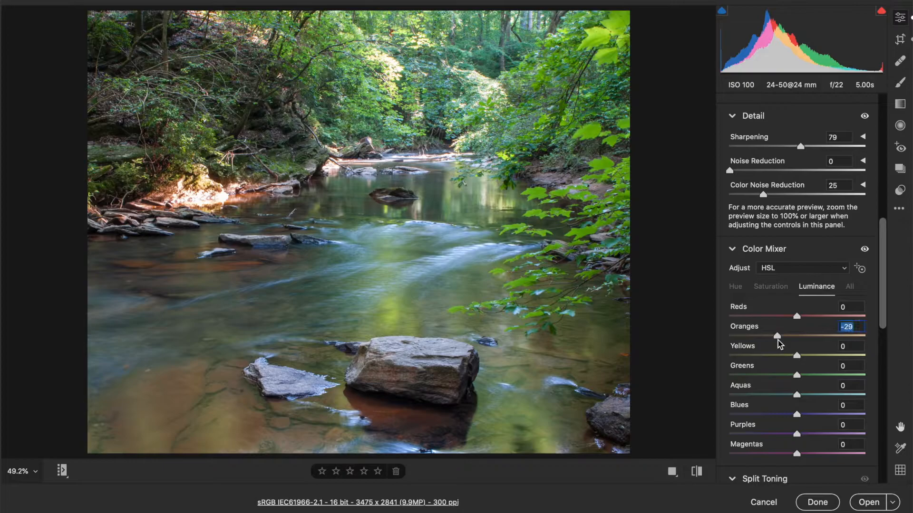
text(0)
click(774, 286)
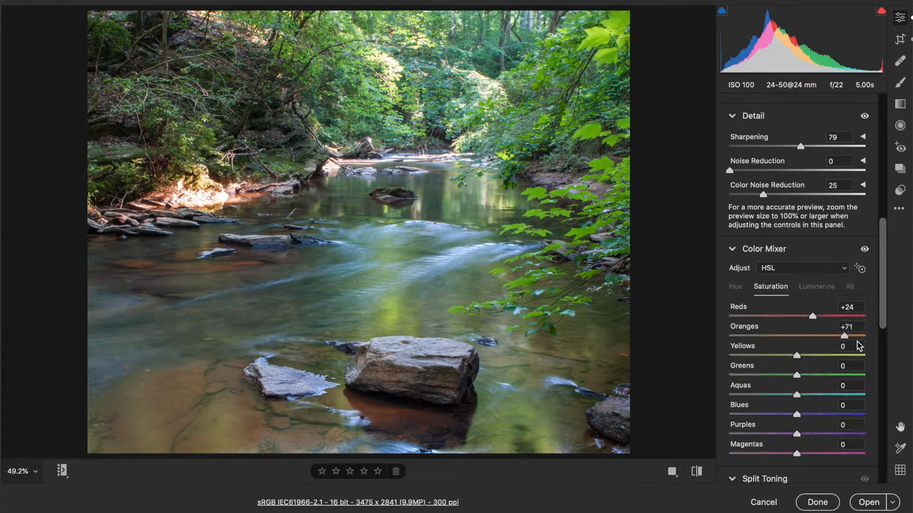
drag(856, 337, 840, 335)
scroll(815, 383, down, 5)
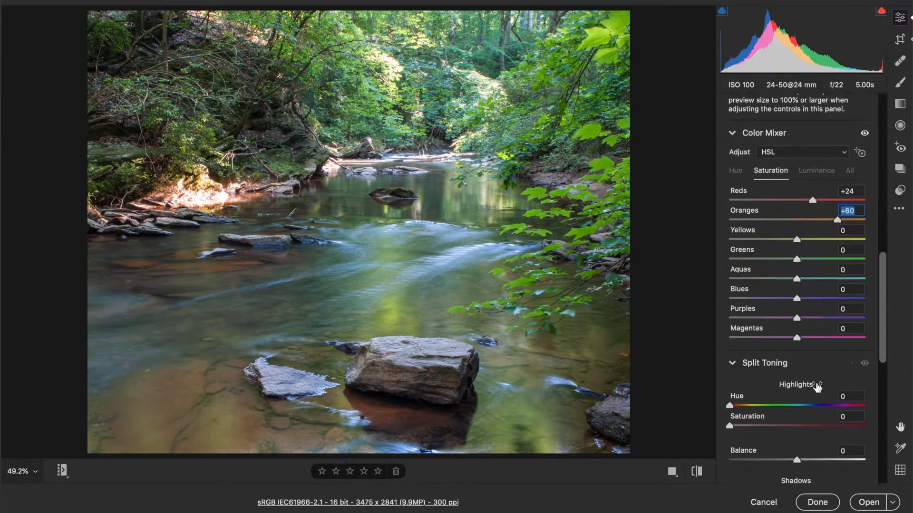
Step: Inspect the edges at 100% zoom and enable Remove chromatic aberration in Optics
scroll(815, 385, down, 5)
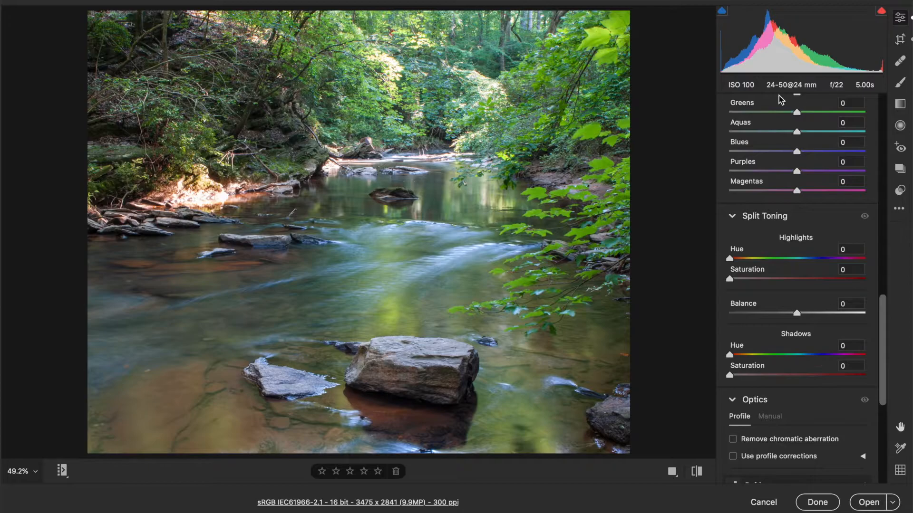
scroll(800, 225, down, 4)
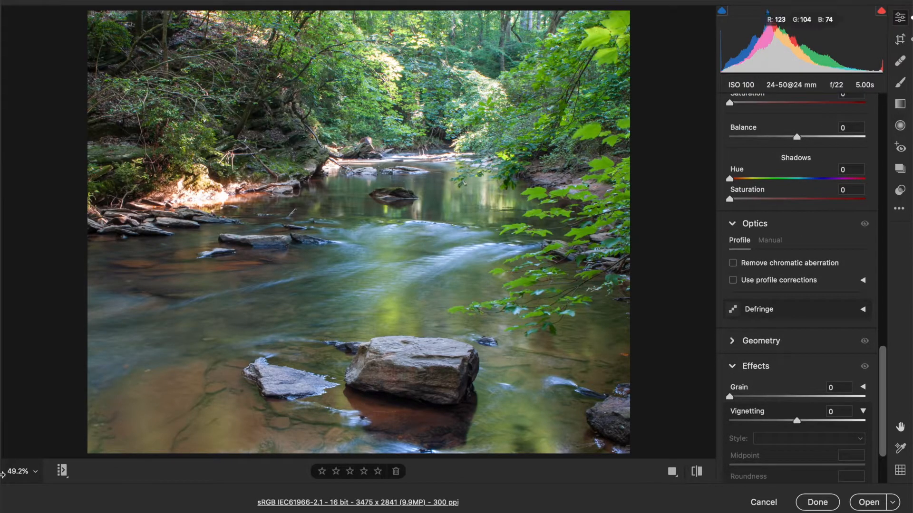
click(38, 473)
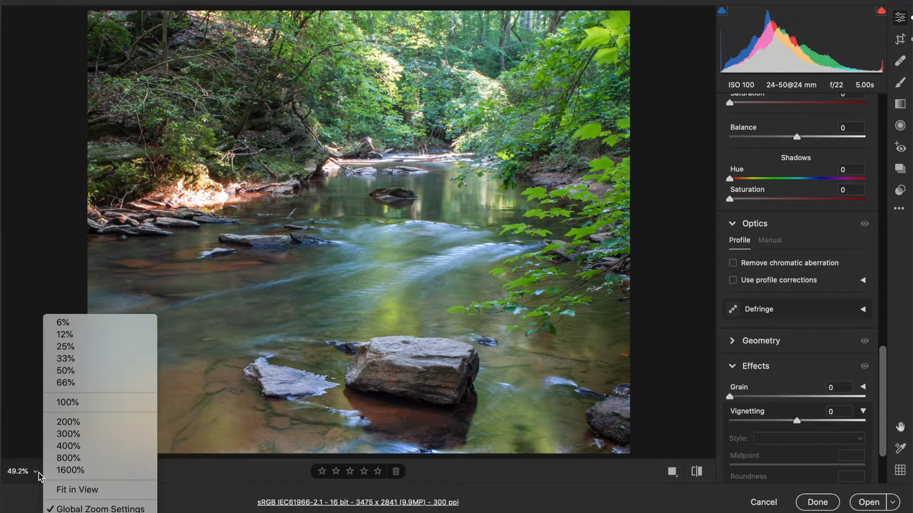
click(102, 402)
scroll(503, 228, up, 10)
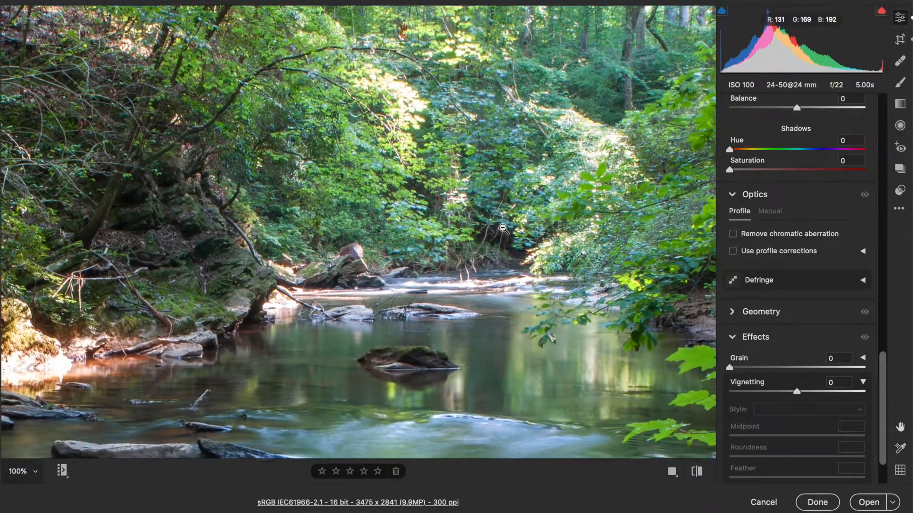
scroll(503, 229, right, 1)
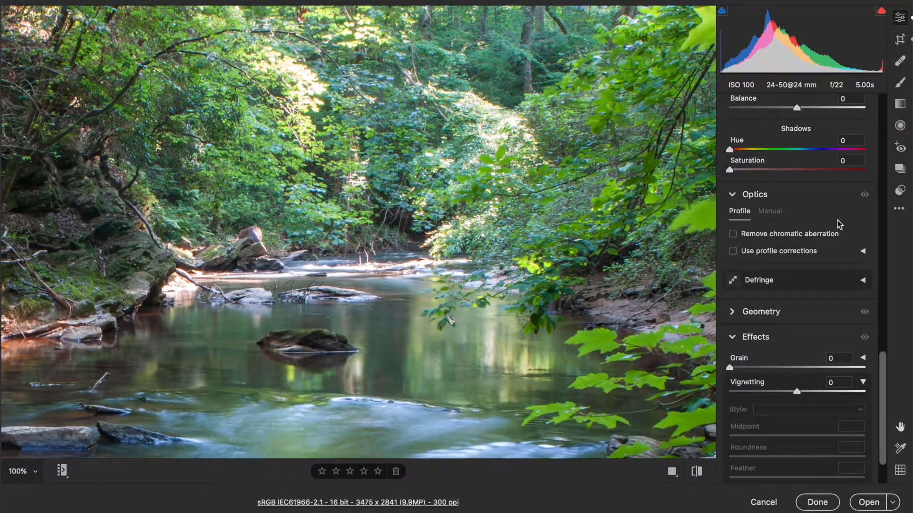
click(812, 233)
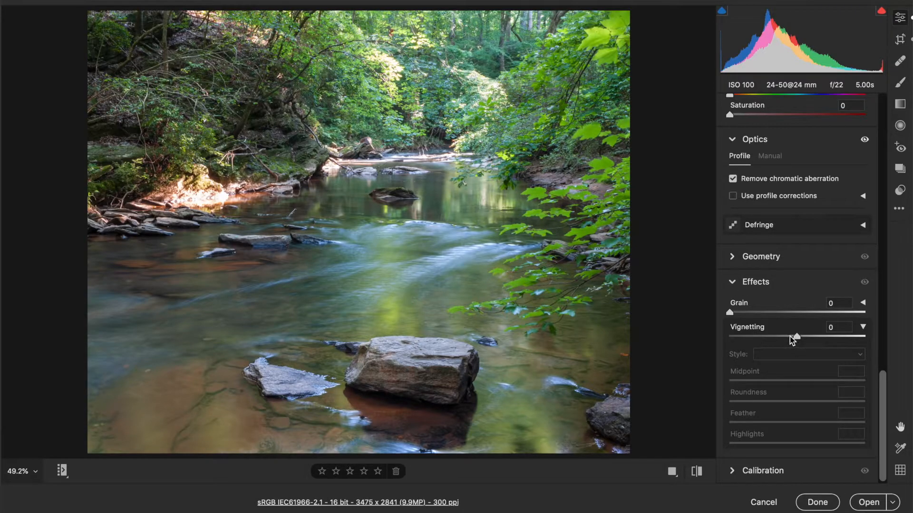
Step: Darken the edges with Vignetting -12 and move its Midpoint to 61
drag(789, 337, 788, 341)
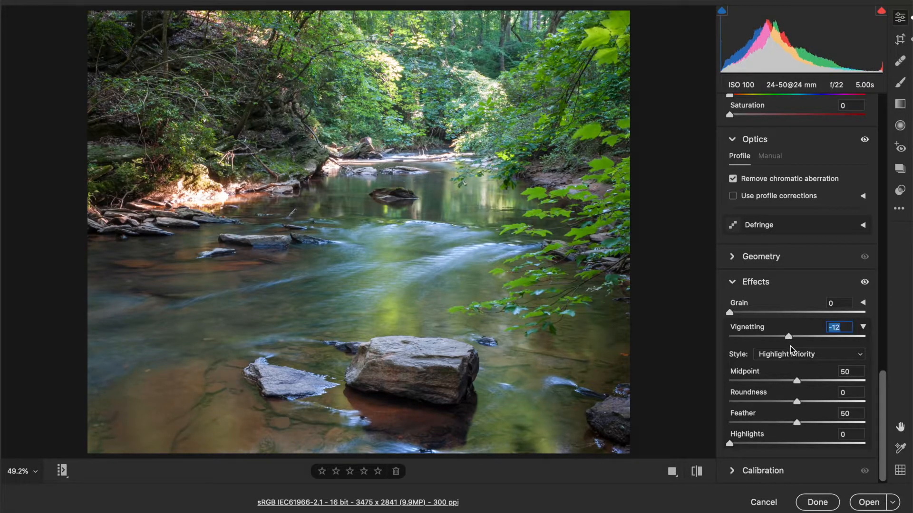
drag(806, 382, 811, 382)
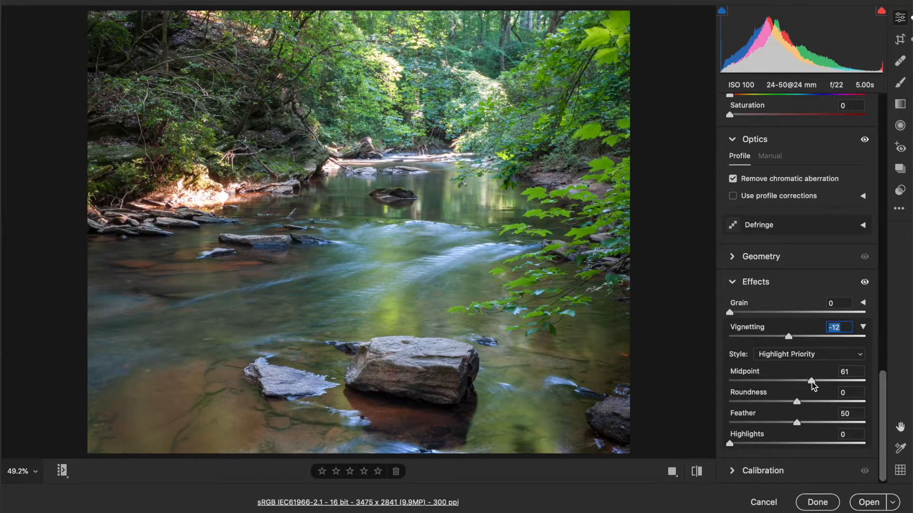
drag(811, 382, 811, 382)
scroll(804, 289, up, 15)
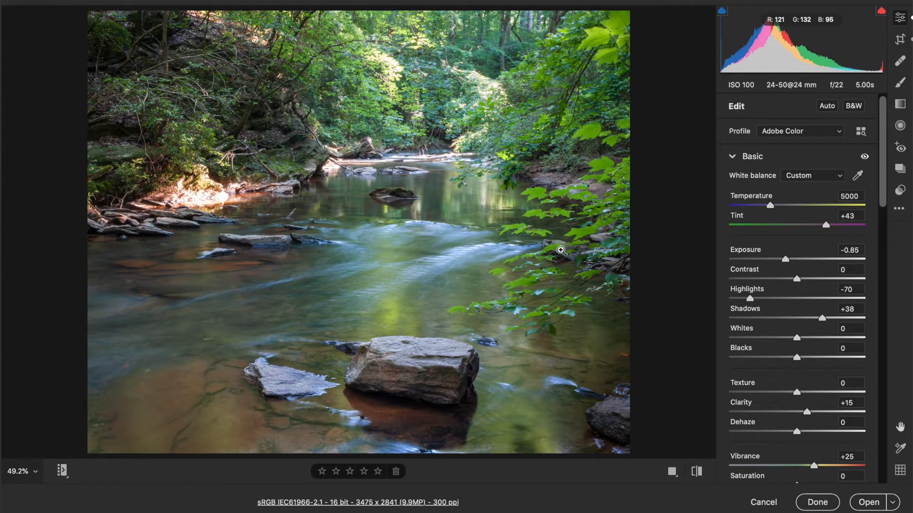
Step: Set up an Adjustment Brush with Highlights -50, Feather 23 and a larger brush size
click(902, 87)
scroll(796, 418, down, 4)
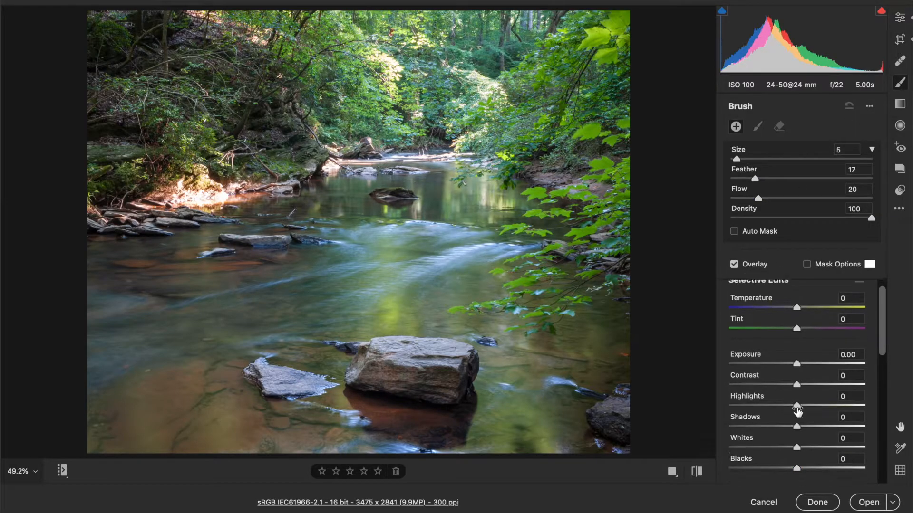
scroll(797, 411, down, 3)
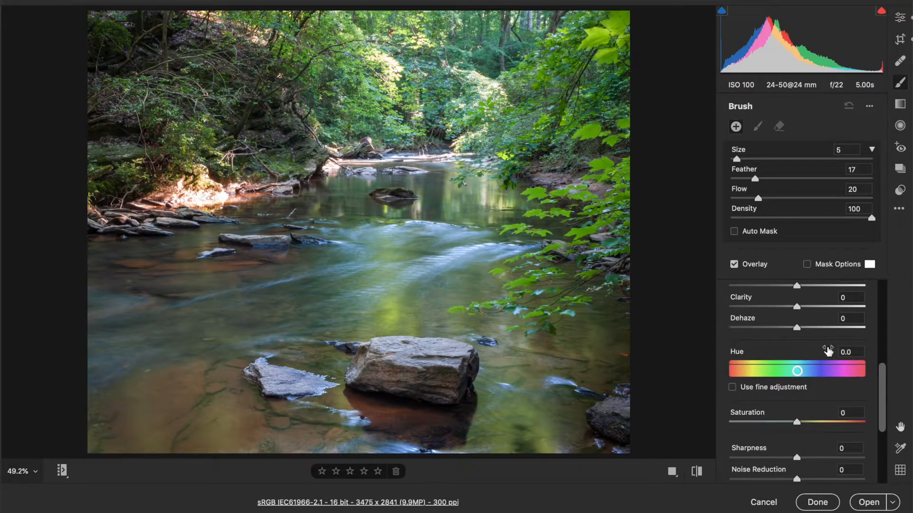
scroll(828, 351, up, 5)
click(763, 417)
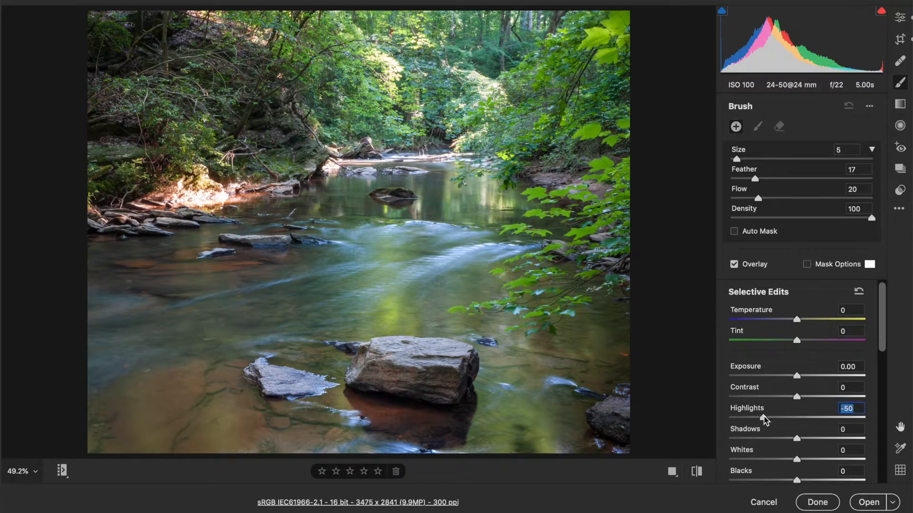
key(bracketright)
key(bracketright)
key(bracketright)
key(bracketright)
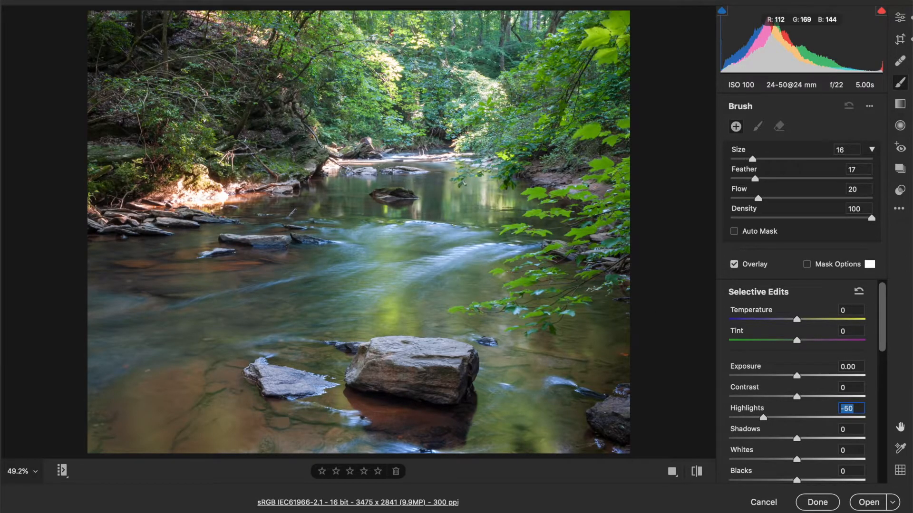
click(762, 179)
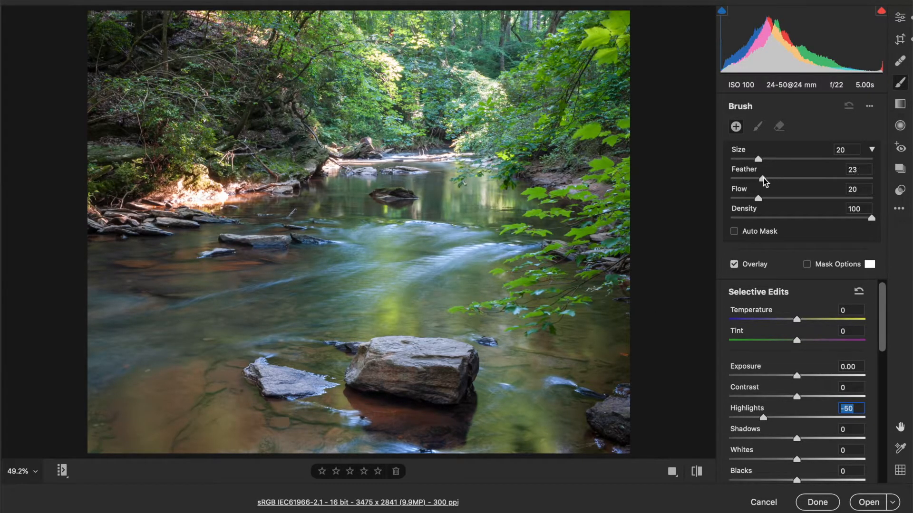
key(bracketright)
key(bracketright)
key(bracketright)
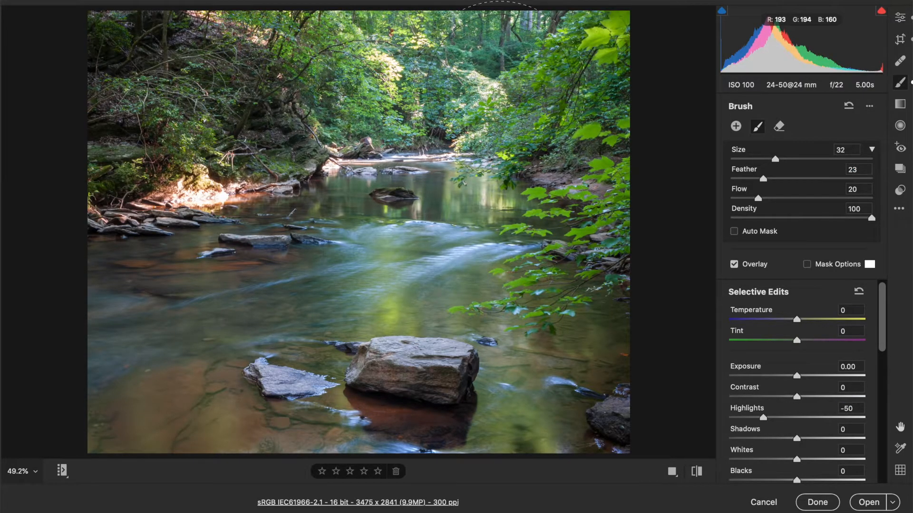
Step: Paint over the upper background trees, check the mask, and lower Highlights to -61
mouse_move(364, 121)
mouse_down()
mouse_move(341, 77)
mouse_move(331, 81)
mouse_up()
drag(497, 90, 527, 93)
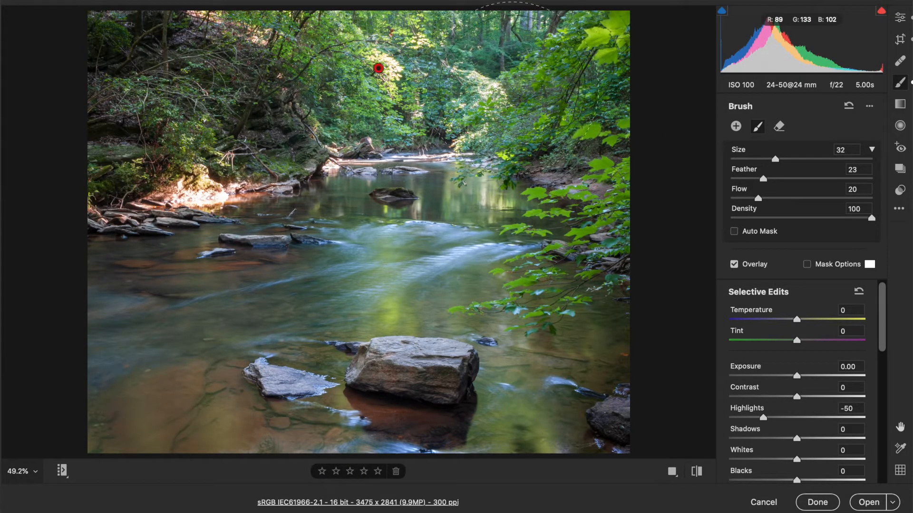
click(807, 265)
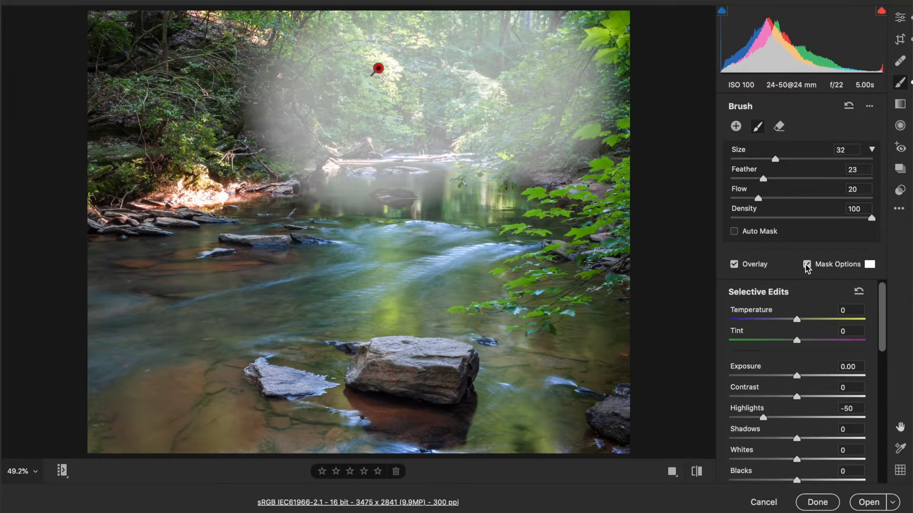
click(807, 264)
drag(763, 418, 756, 418)
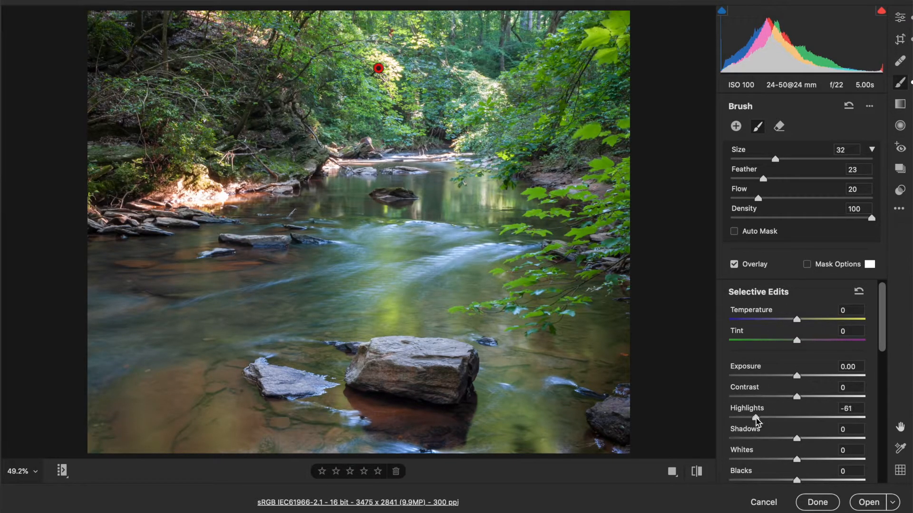
Step: Turn off fine adjustment and shift the brushed area's hue to about -10.3
scroll(792, 417, down, 5)
scroll(793, 417, up, 3)
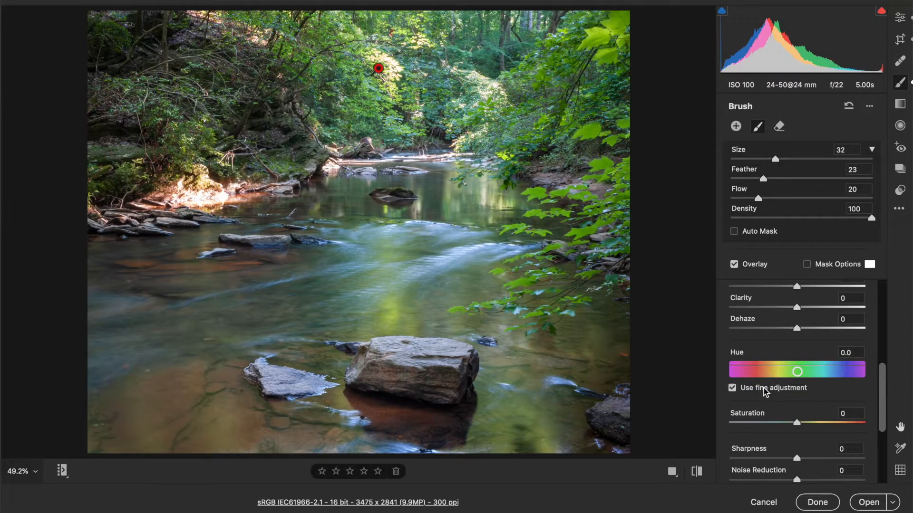
click(764, 387)
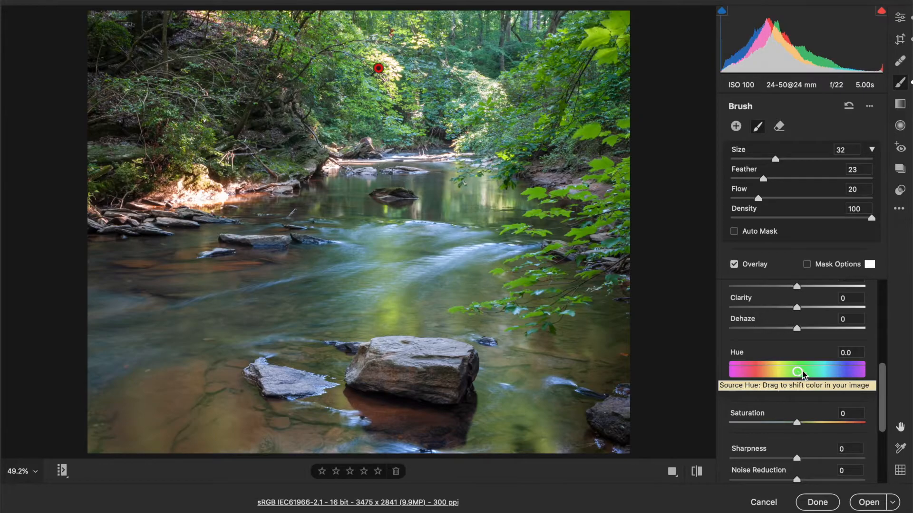
drag(801, 373, 793, 376)
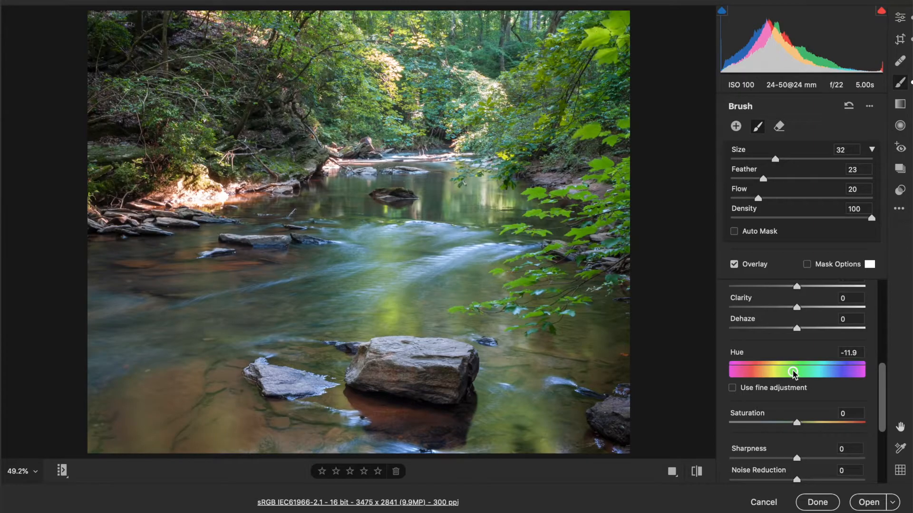
drag(793, 375, 795, 375)
drag(795, 375, 794, 374)
drag(795, 374, 794, 373)
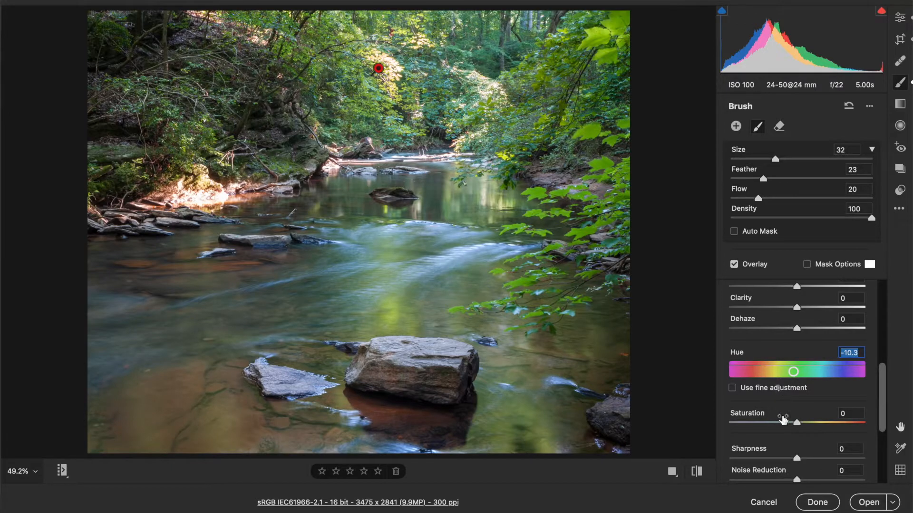
Step: Raise the brushed area's Saturation to +15 and push its Hue to -16.1
scroll(783, 418, down, 3)
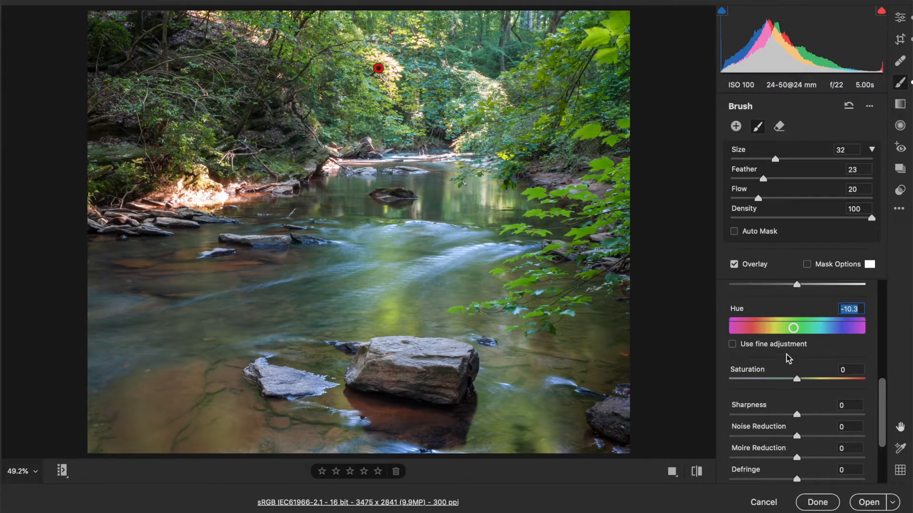
click(807, 379)
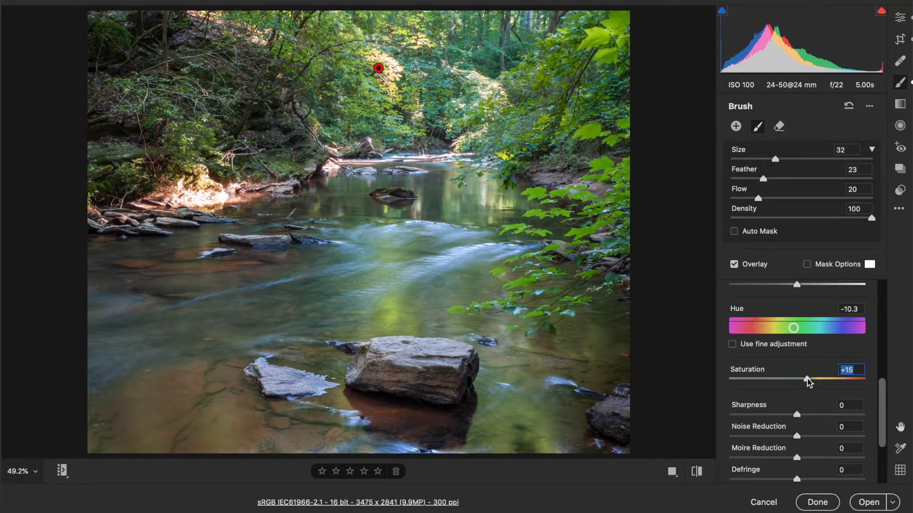
drag(792, 328, 792, 329)
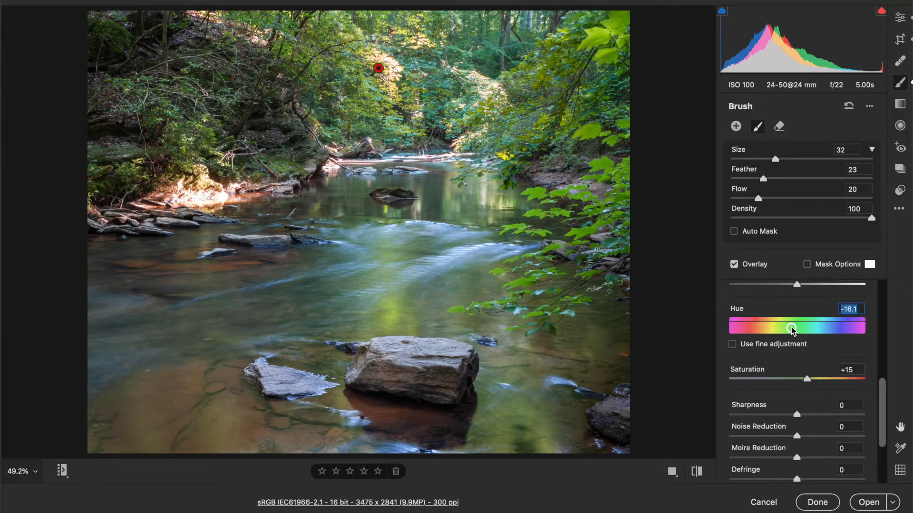
scroll(792, 329, up, 5)
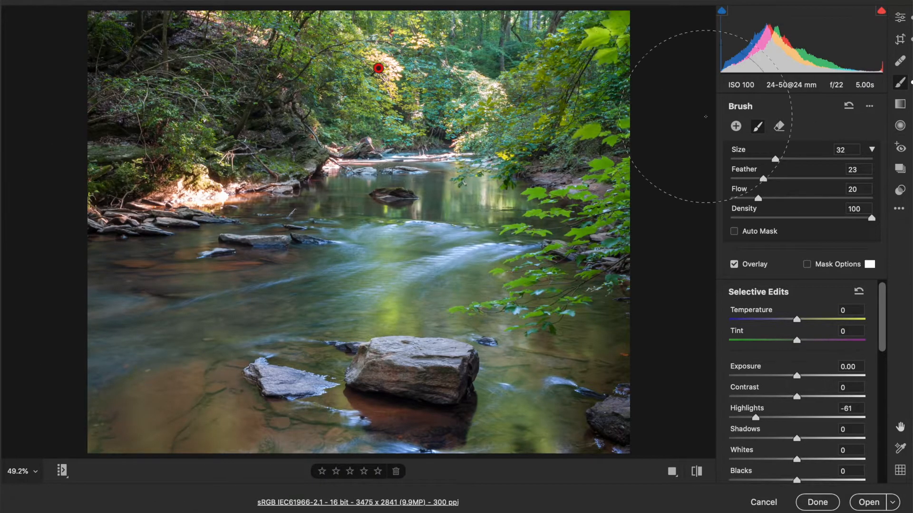
Step: Add a new brush with Highlights 0 and Clarity +16, painted over the lower-left stream water
click(736, 126)
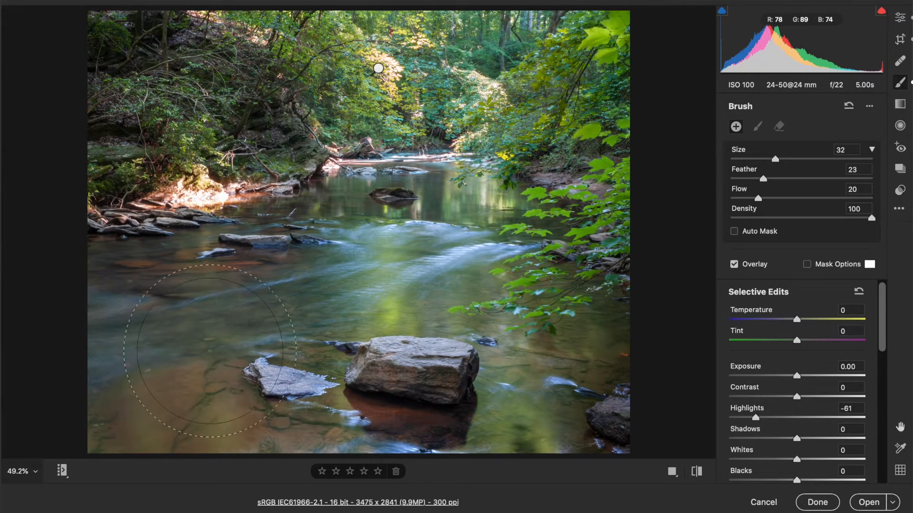
click(855, 409)
text(0)
scroll(823, 468, down, 5)
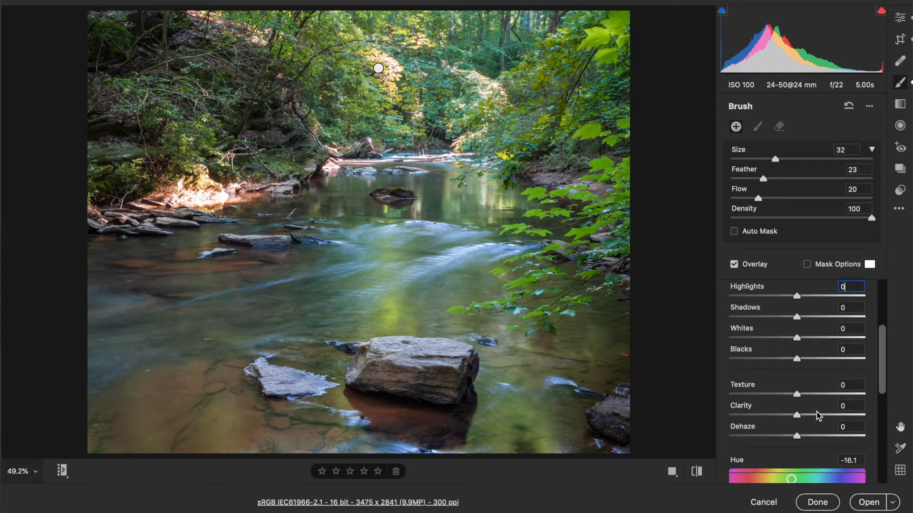
click(807, 416)
mouse_move(163, 313)
mouse_down()
mouse_move(143, 342)
mouse_move(154, 382)
mouse_move(239, 428)
mouse_move(483, 434)
mouse_move(519, 395)
mouse_move(478, 357)
mouse_move(276, 333)
mouse_up()
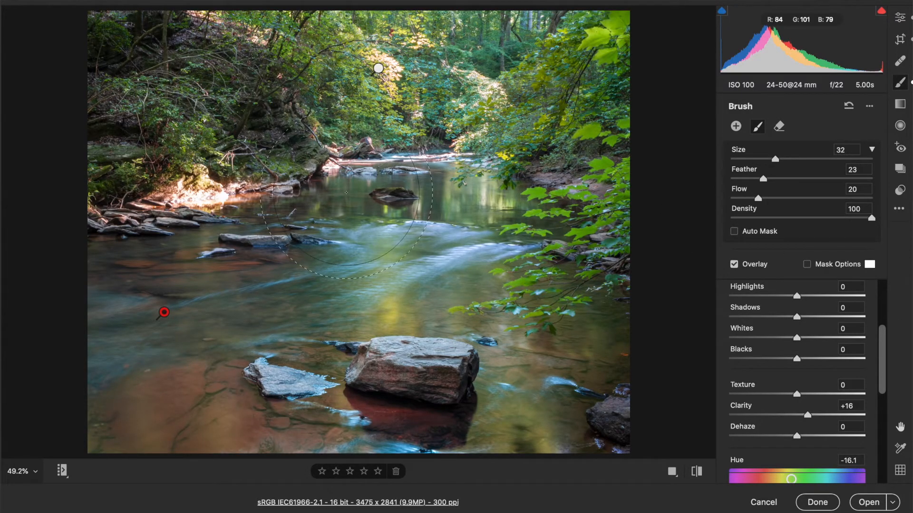
Step: Reset the brush Hue to 0 and scroll down to show Saturation
click(847, 460)
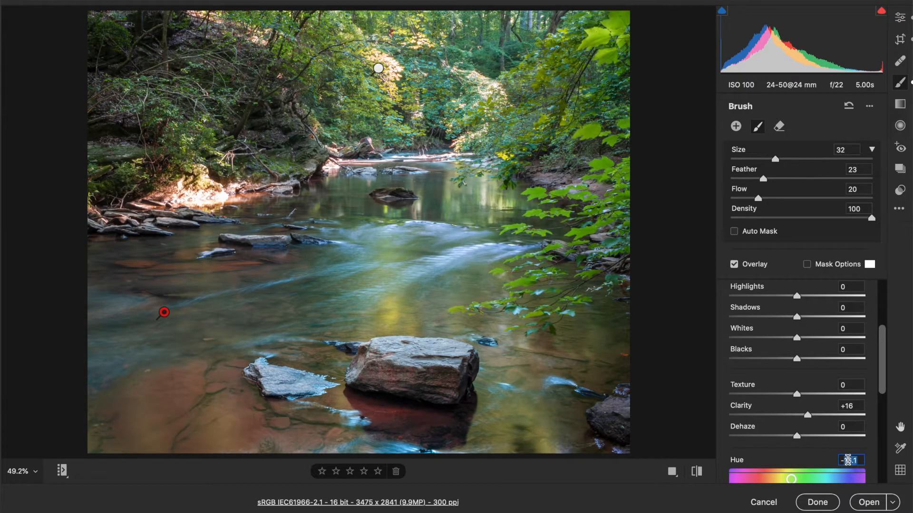
text(0)
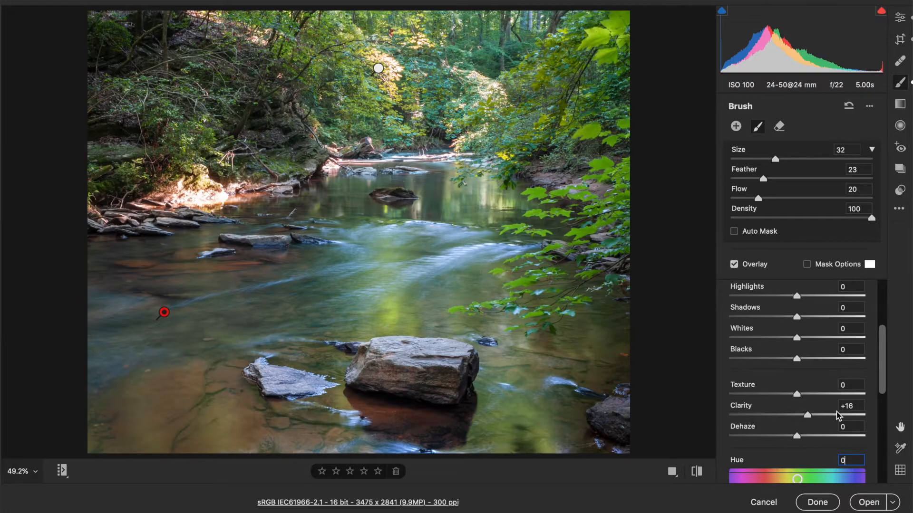
scroll(824, 411, down, 3)
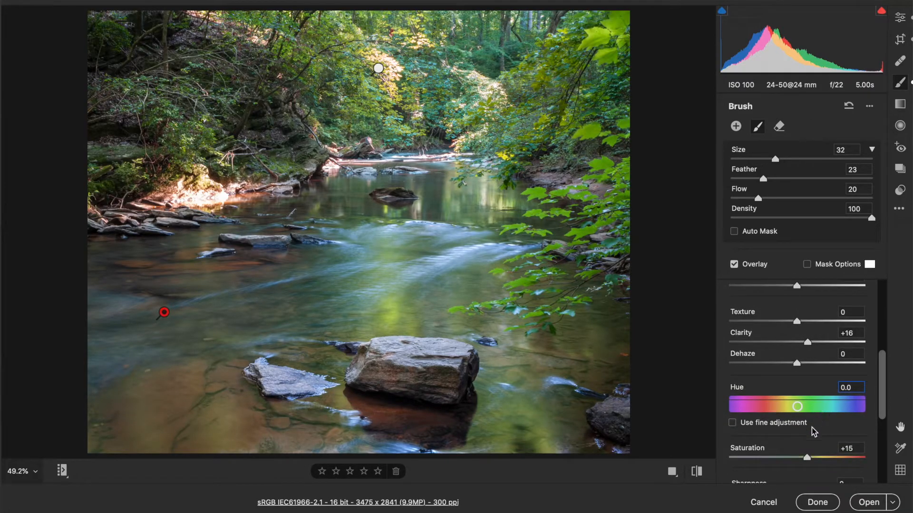
scroll(816, 432, down, 3)
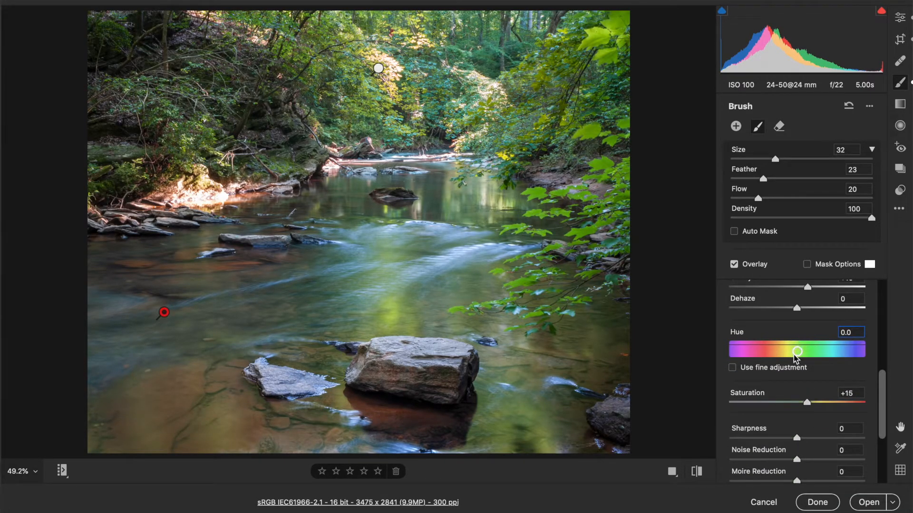
Step: Fine-tune the water brush's Hue to about -9.6 using fine adjustment
drag(798, 352, 791, 354)
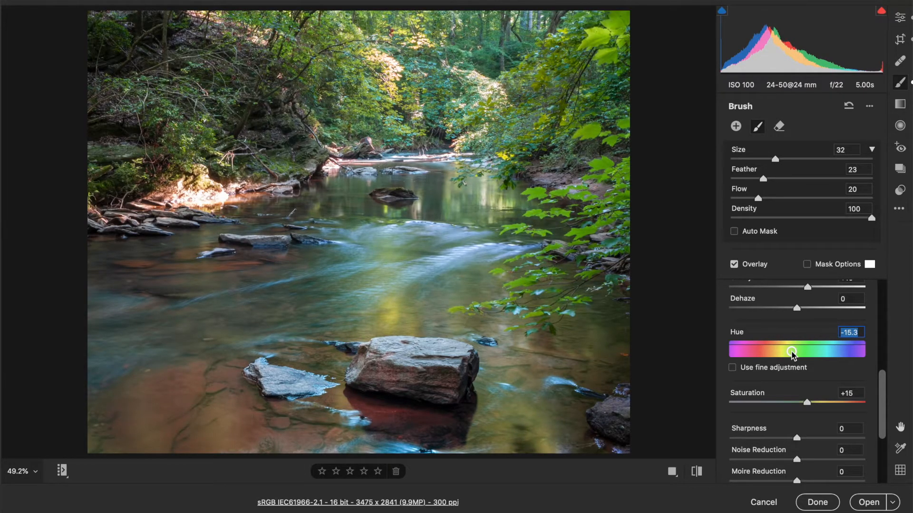
text(0)
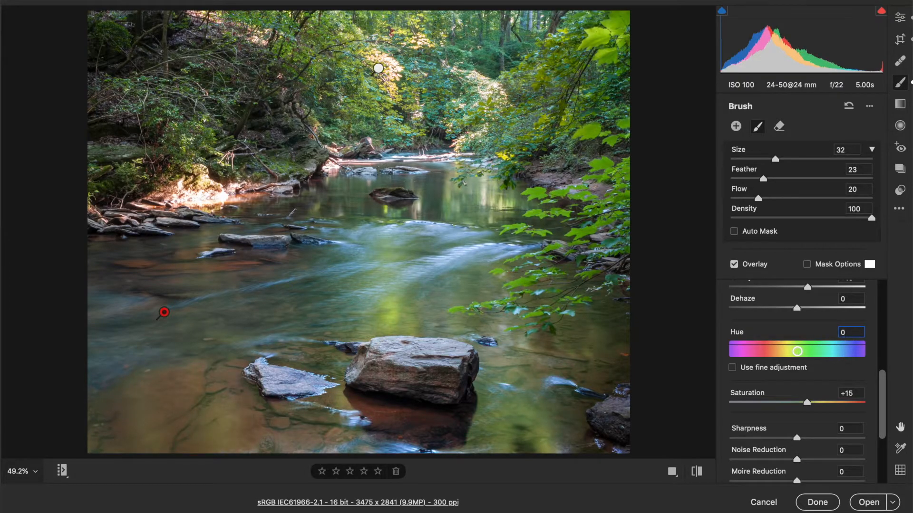
click(798, 354)
drag(798, 354, 796, 354)
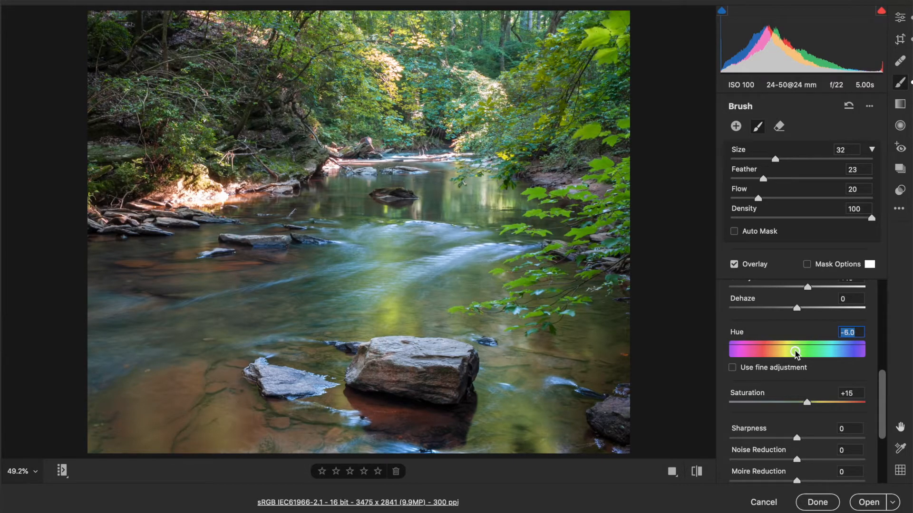
click(769, 370)
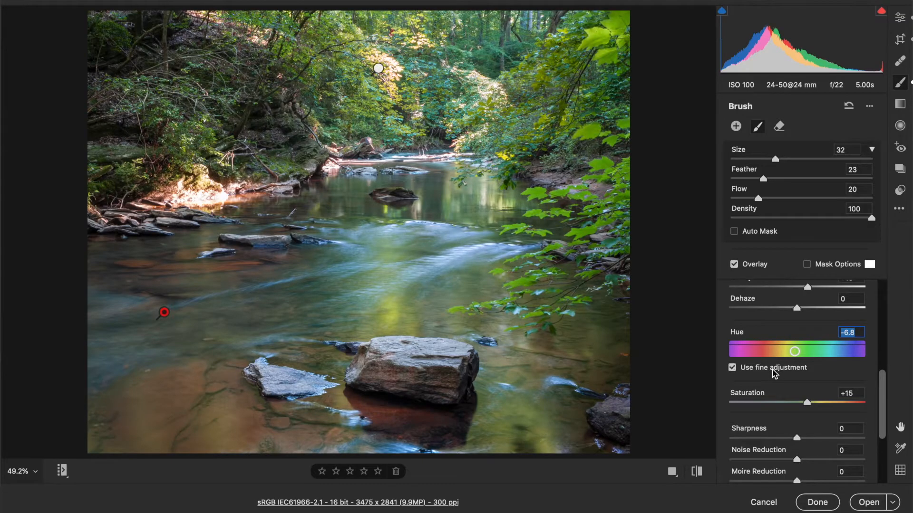
drag(795, 354, 793, 354)
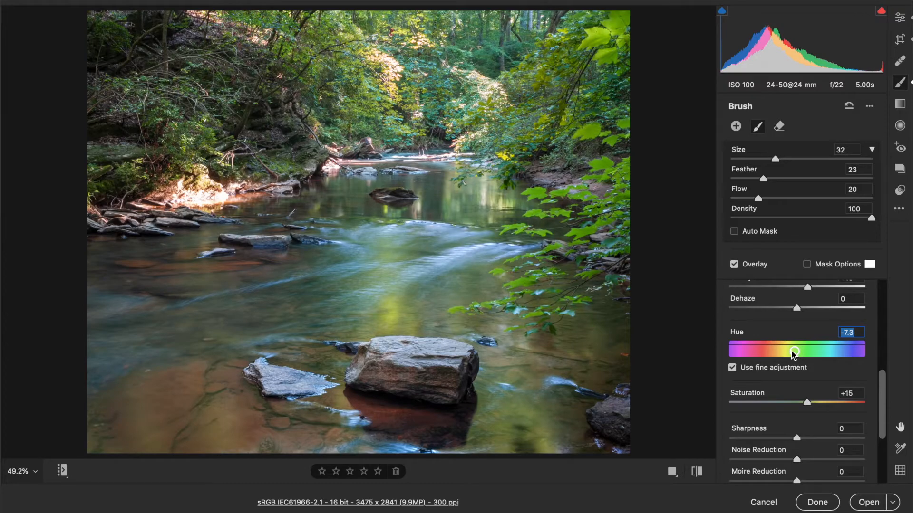
drag(792, 354, 785, 353)
Step: Turn fine adjustment off and raise the water brush's Saturation to +21
click(769, 372)
drag(811, 404, 811, 405)
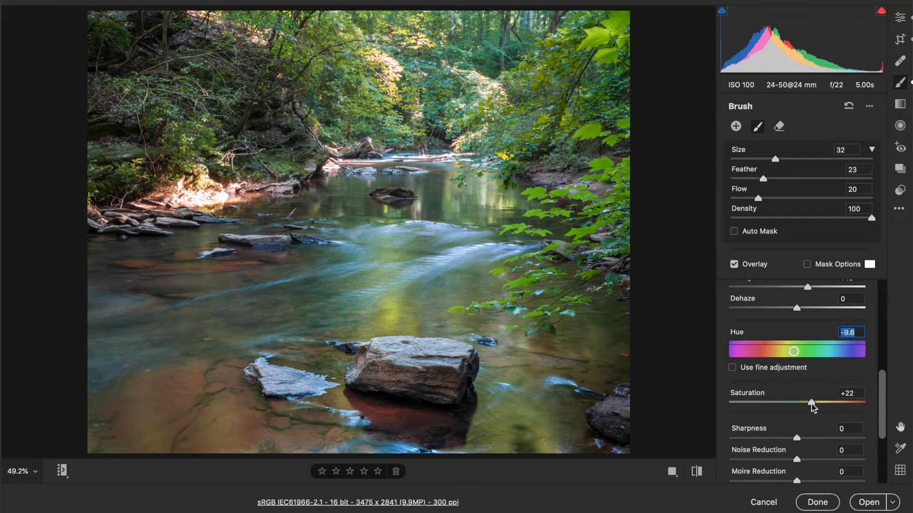
drag(813, 406, 812, 405)
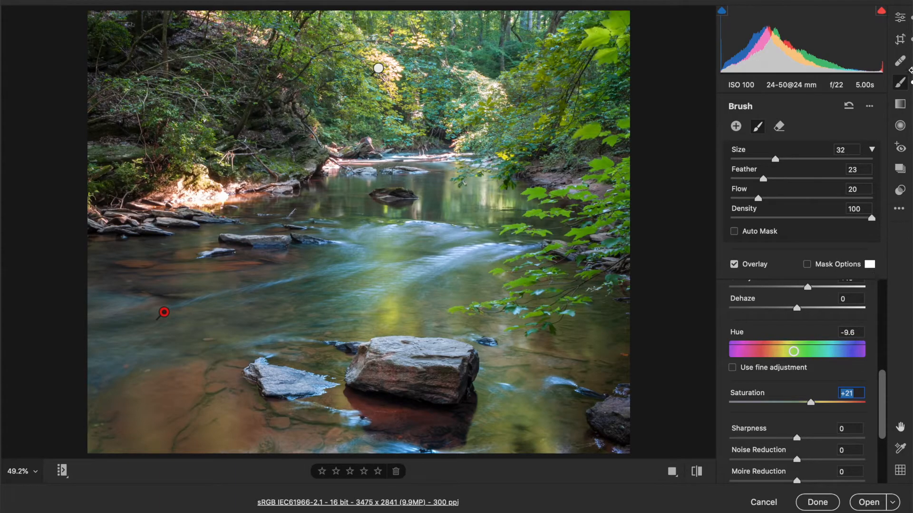
click(896, 14)
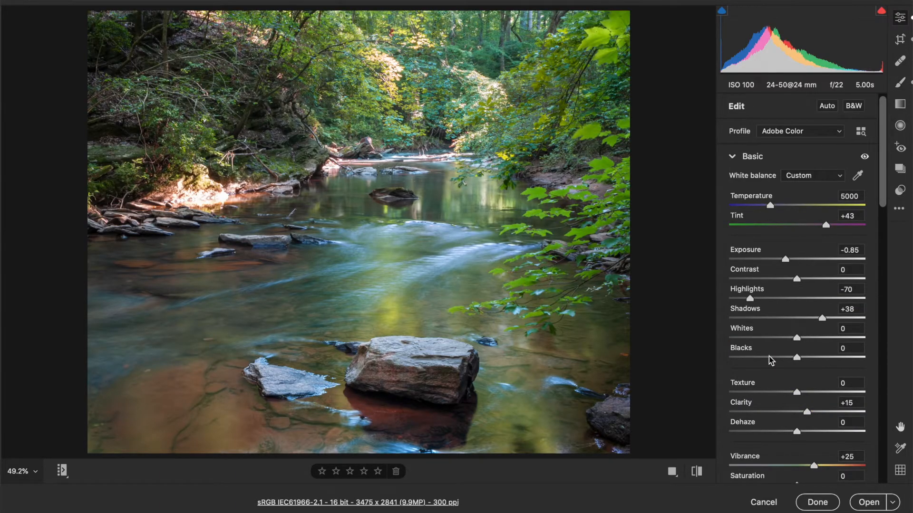
Step: Shift the Color Mixer Blues and Aquas hues to +8
scroll(770, 360, down, 3)
scroll(771, 360, down, 10)
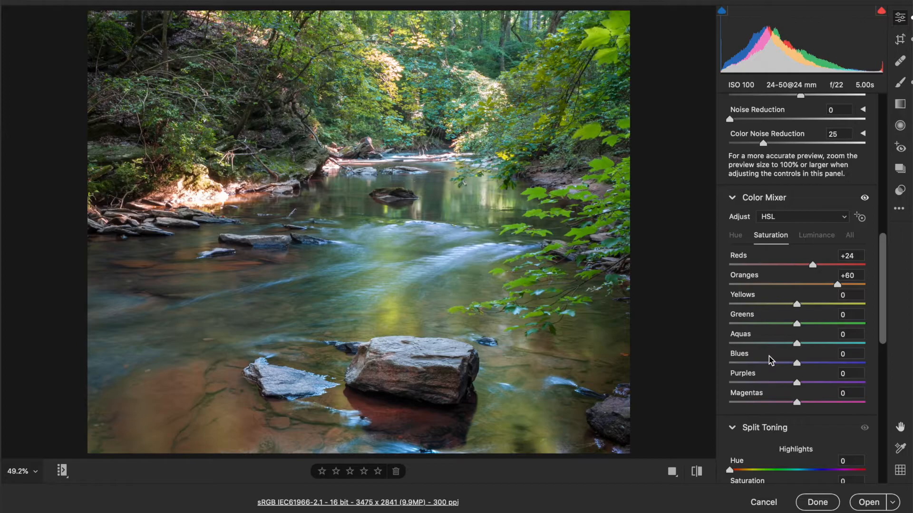
click(736, 212)
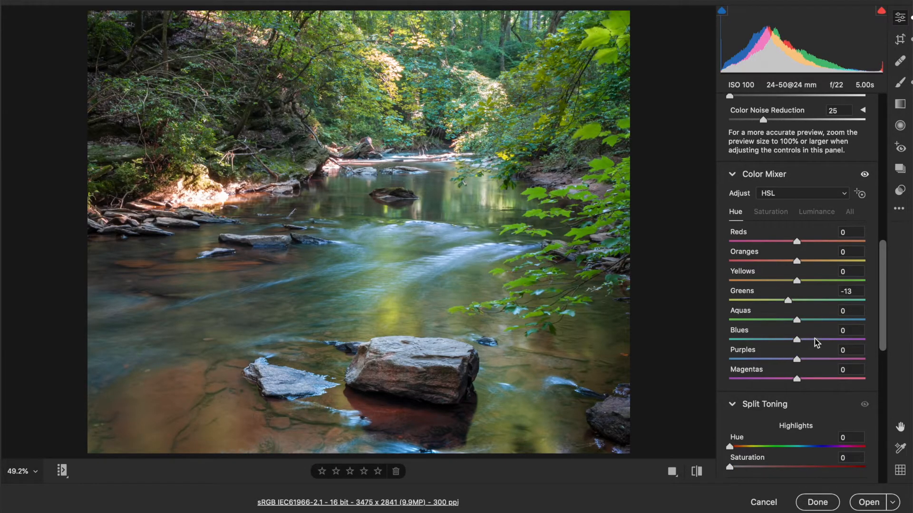
drag(801, 342, 803, 341)
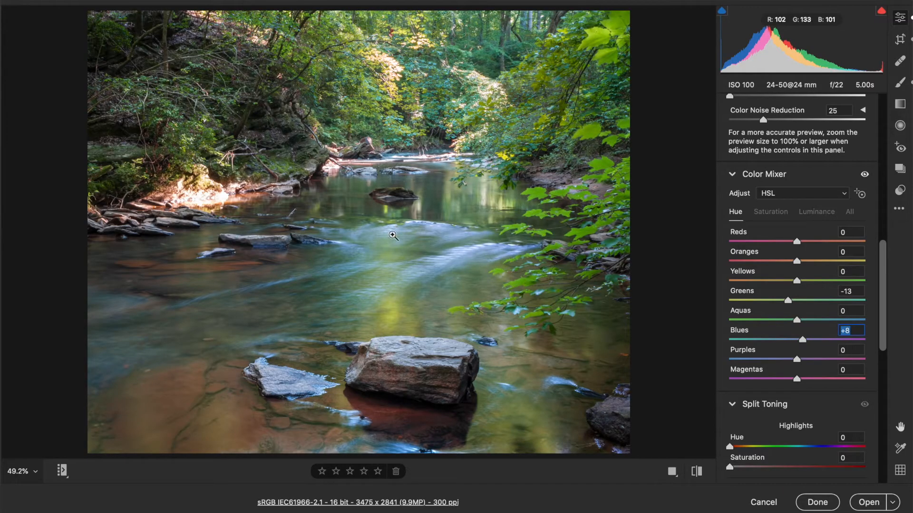
click(804, 321)
drag(797, 324, 803, 327)
Step: Lower Color Mixer saturation to -35 for Blues and -26 for Aquas
click(769, 211)
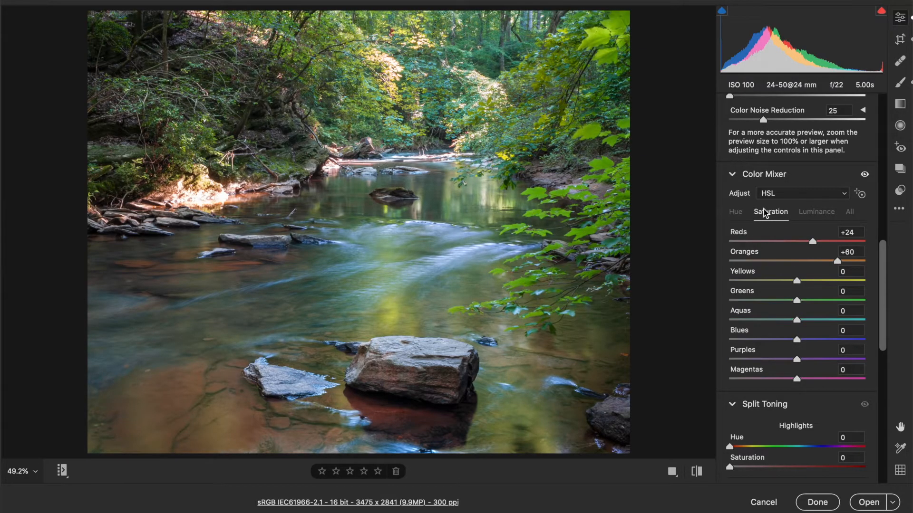
click(773, 341)
drag(773, 342, 773, 342)
click(779, 319)
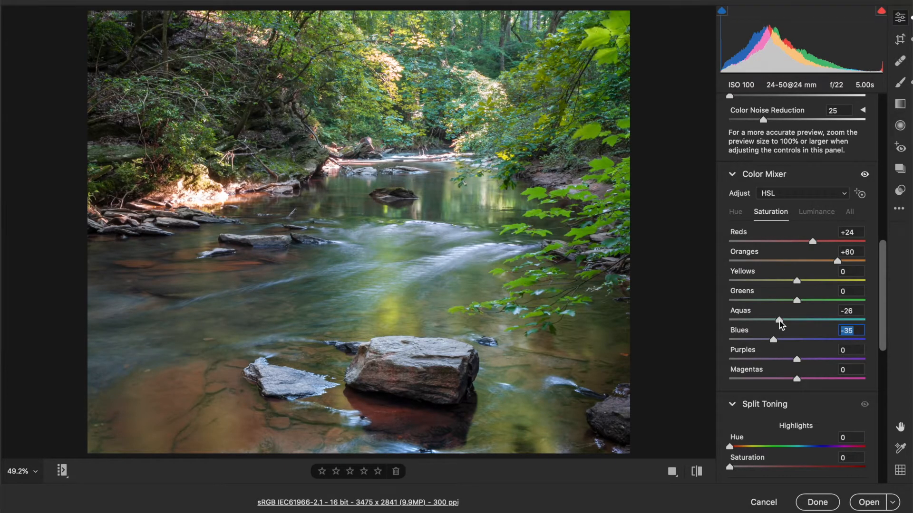
scroll(779, 321, up, 15)
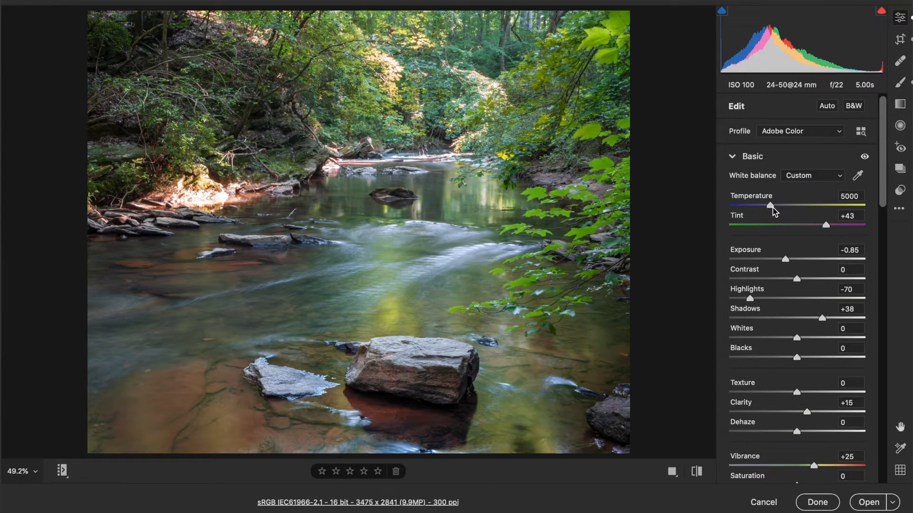
Step: Set Temperature to 5050 and Vibrance to +27
drag(772, 207, 773, 207)
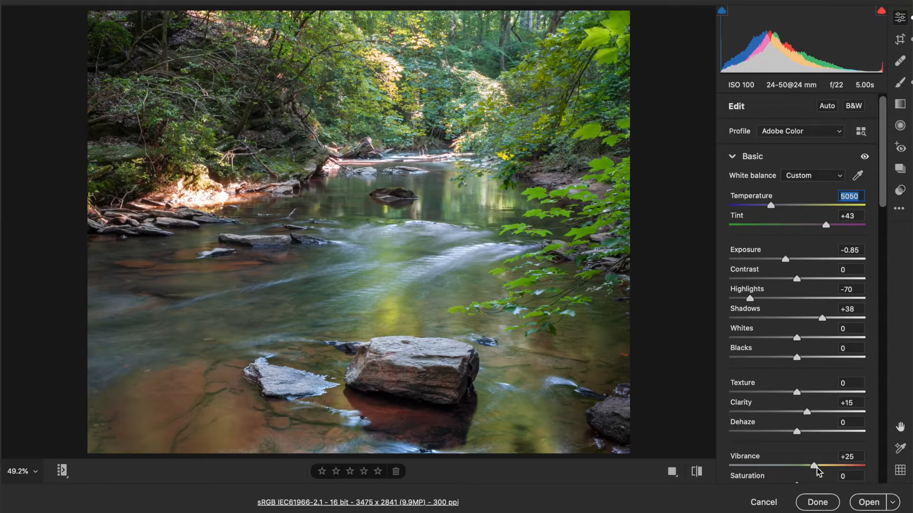
drag(817, 468, 818, 468)
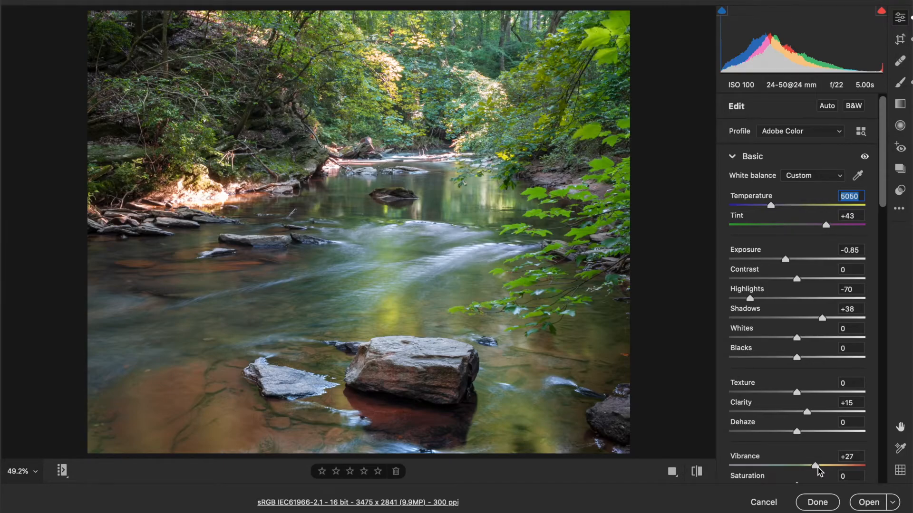
click(818, 468)
Step: Raise Greens luminance to +11 in the Color Mixer
scroll(829, 364, down, 5)
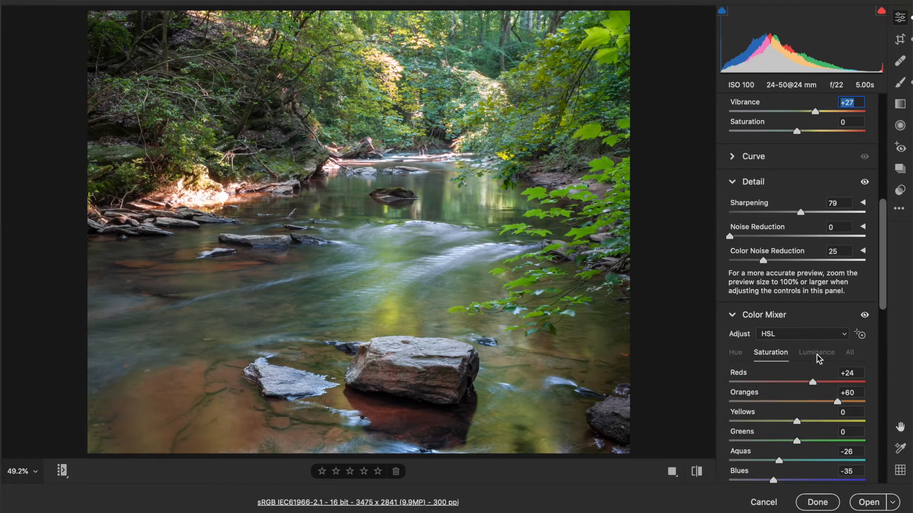
click(816, 352)
drag(799, 441, 805, 443)
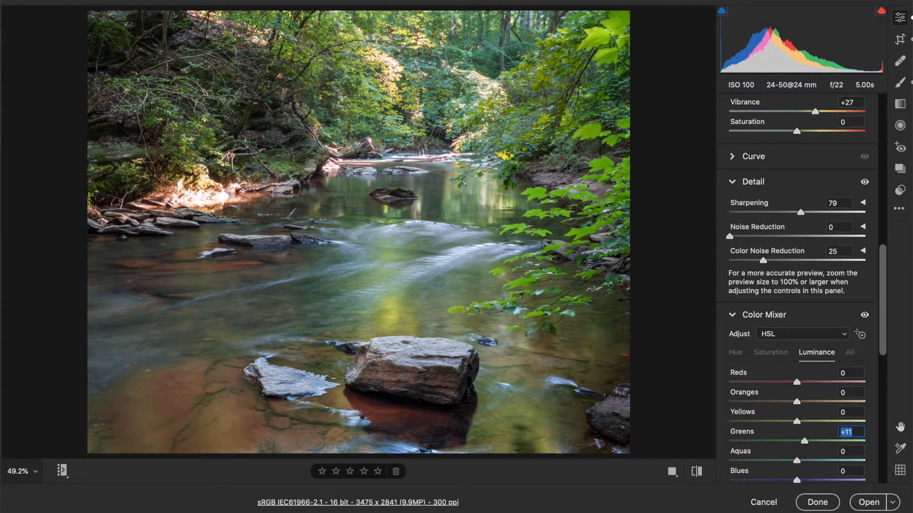
click(854, 1)
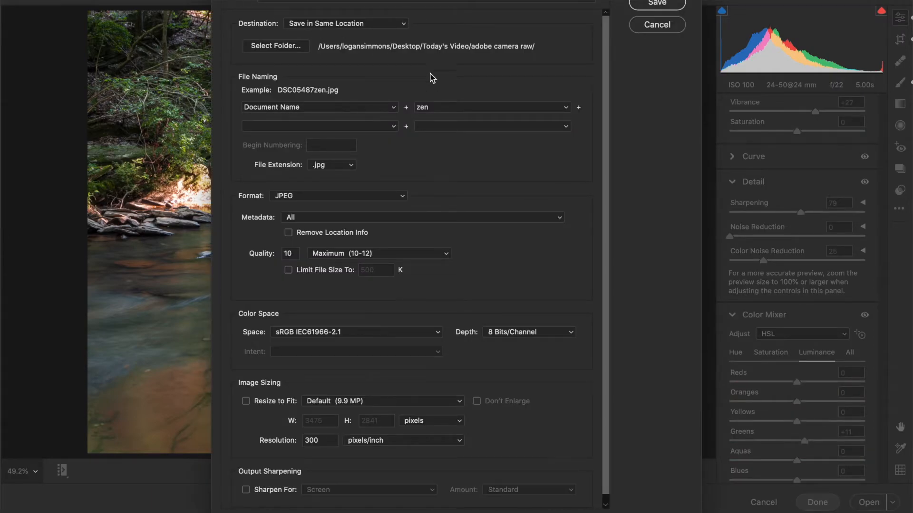
Step: Save the photo as JPEG DSC05487after.jpg, replacing the 'zen' suffix with 'after'
click(500, 105)
text(after)
click(681, 4)
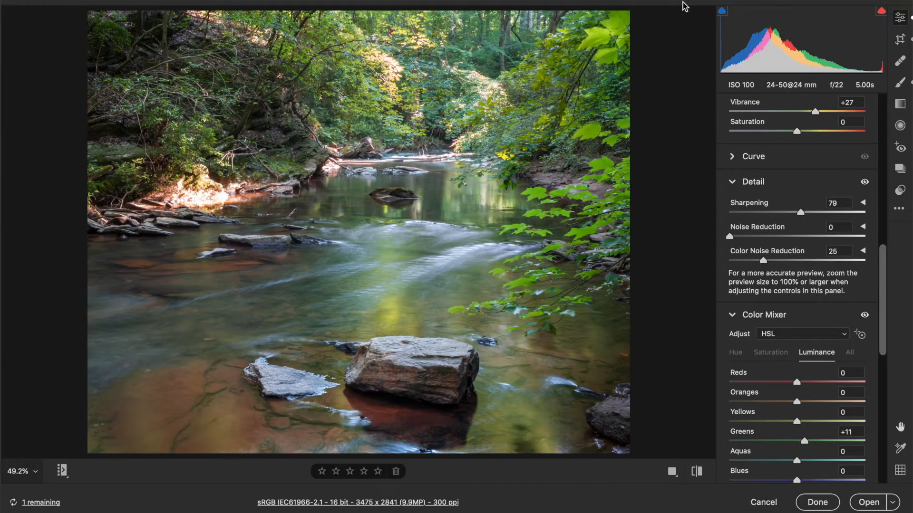